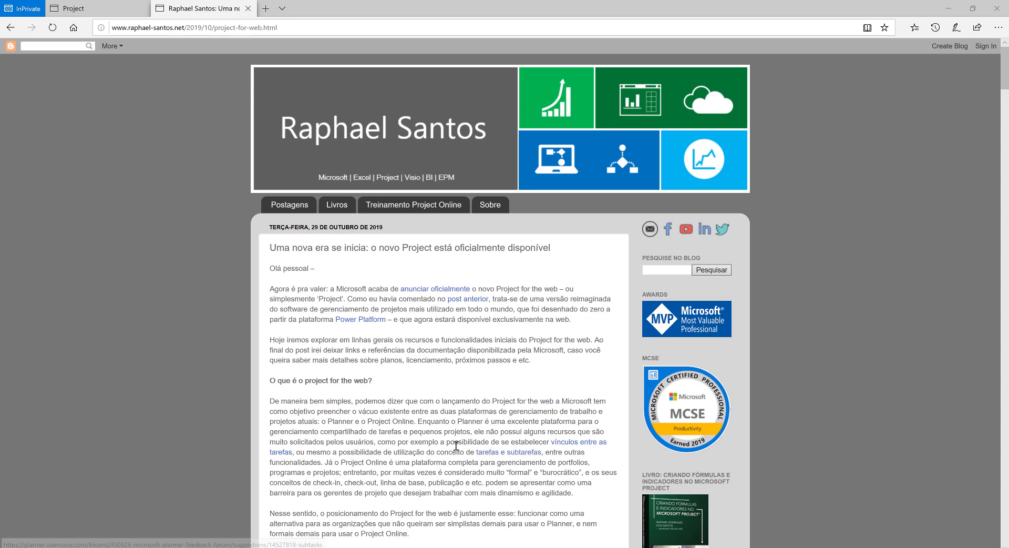
# Read through the blog post on the new Project for the web, including its feature comparison table and the task-structuring examples.
pyautogui.scroll(-1, 456, 446)
pyautogui.scroll(-1, 456, 446)
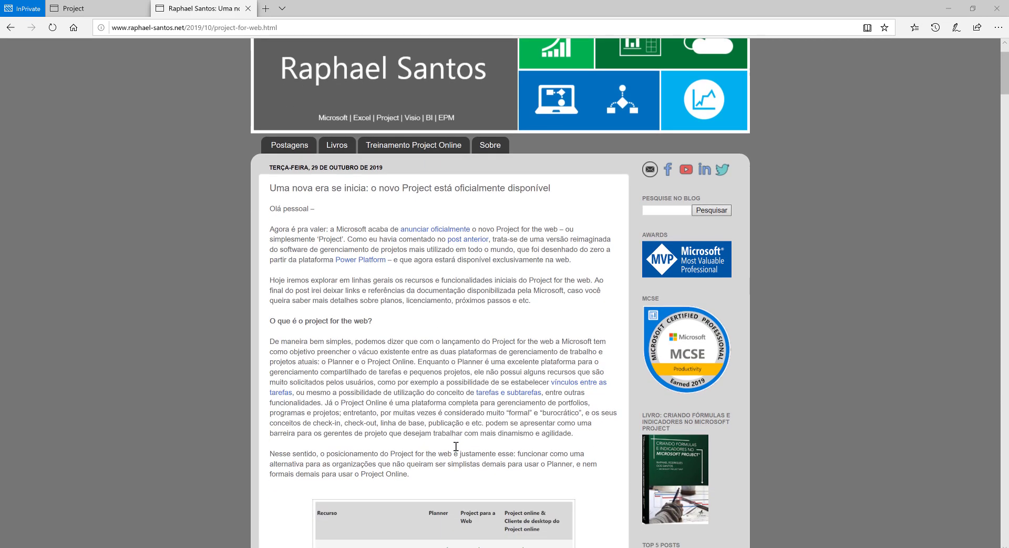
pyautogui.scroll(-1, 460, 311)
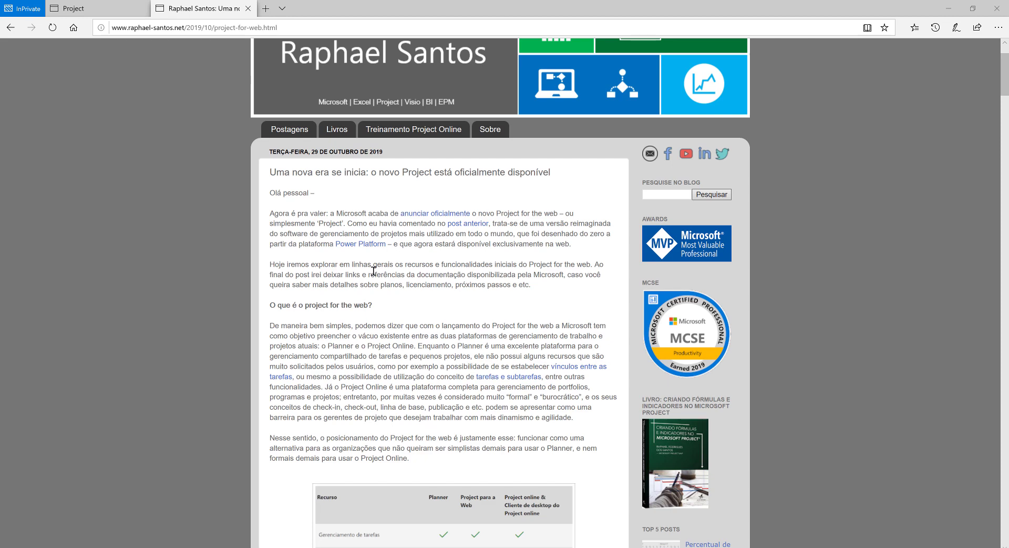
pyautogui.scroll(-2, 373, 271)
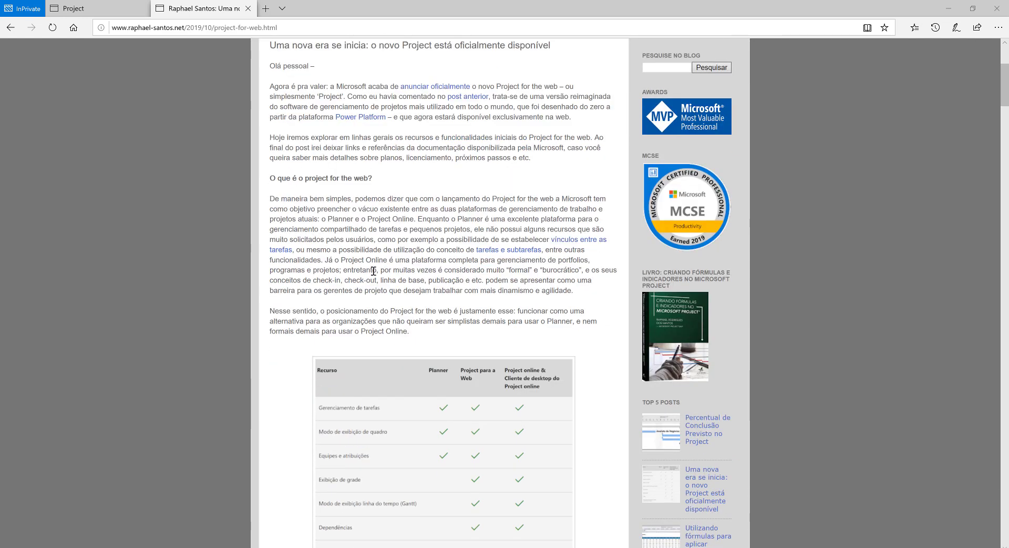
pyautogui.scroll(-3, 373, 271)
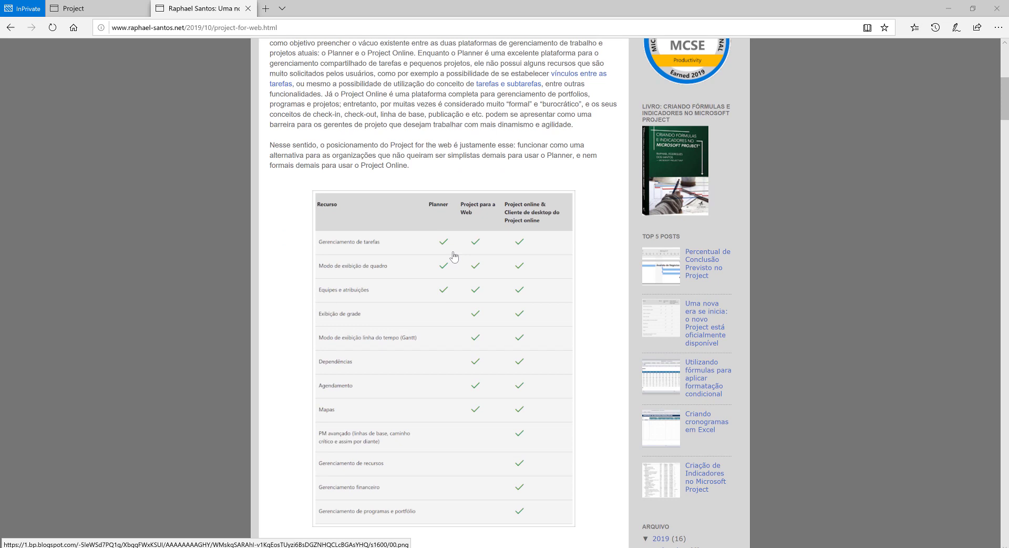
pyautogui.scroll(-4, 454, 257)
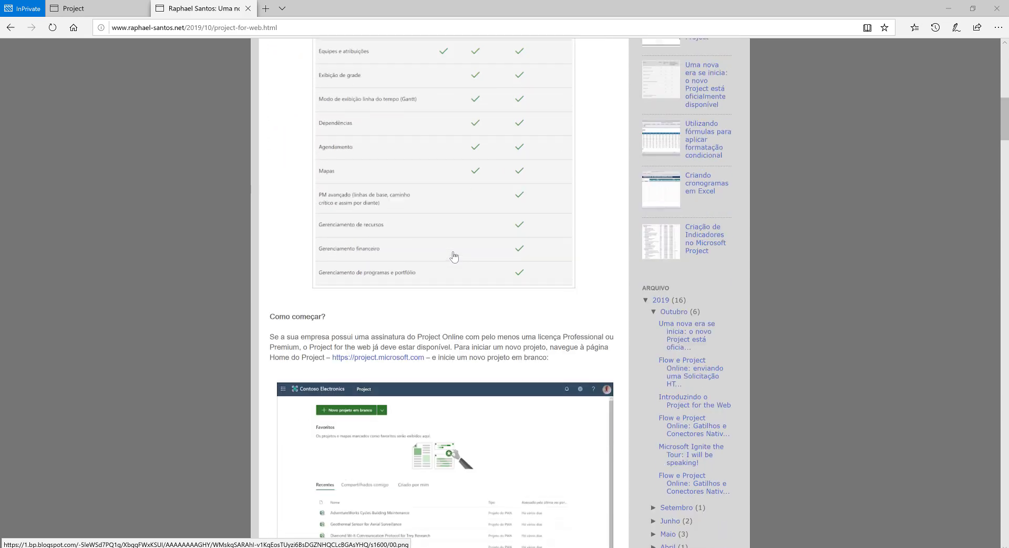
pyautogui.scroll(-4, 454, 256)
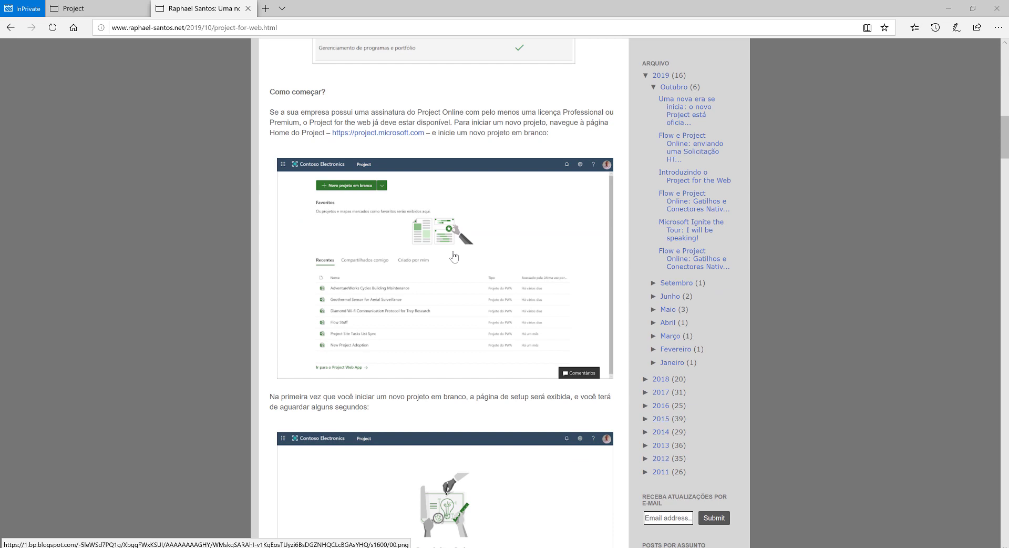
pyautogui.scroll(-7, 454, 257)
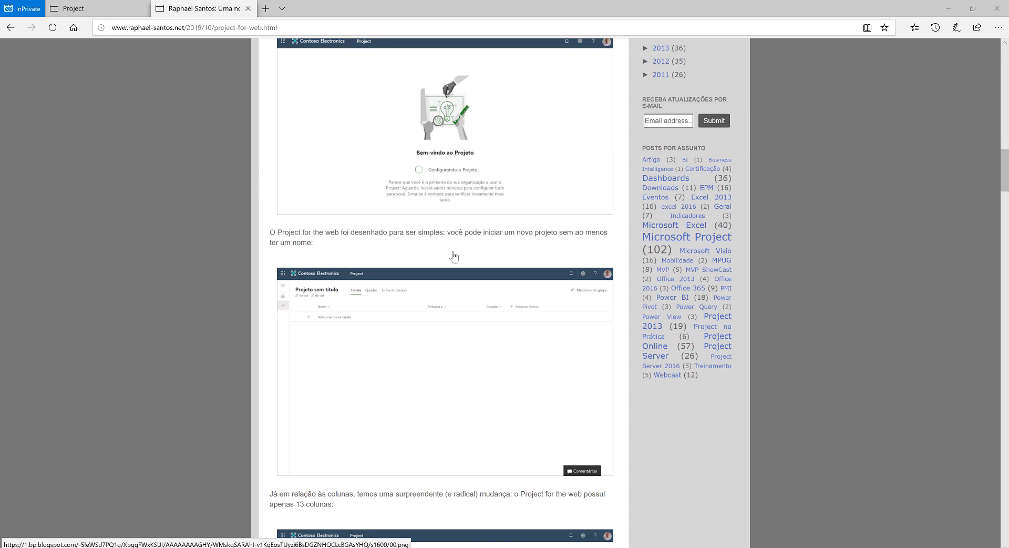
pyautogui.scroll(-13, 455, 257)
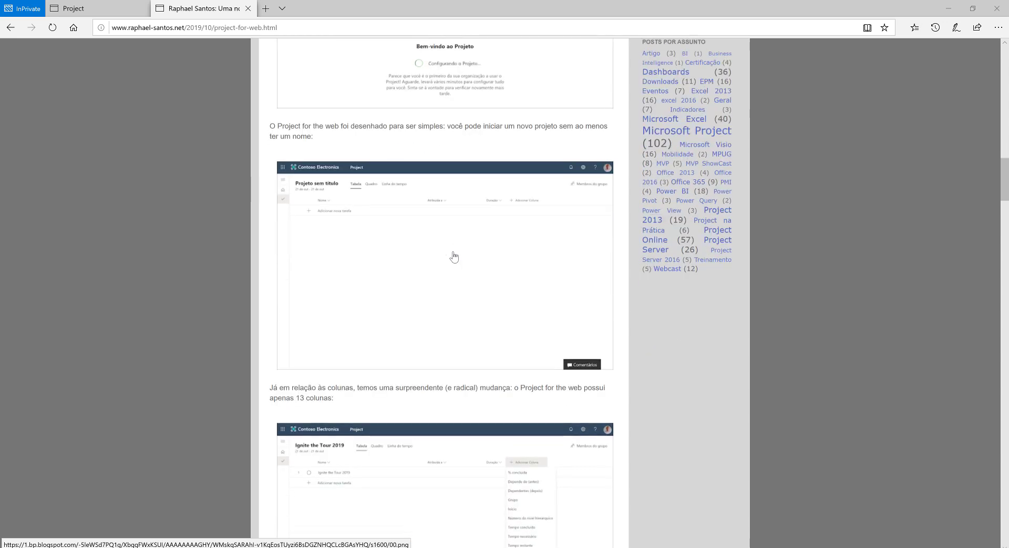
pyautogui.scroll(-9, 454, 257)
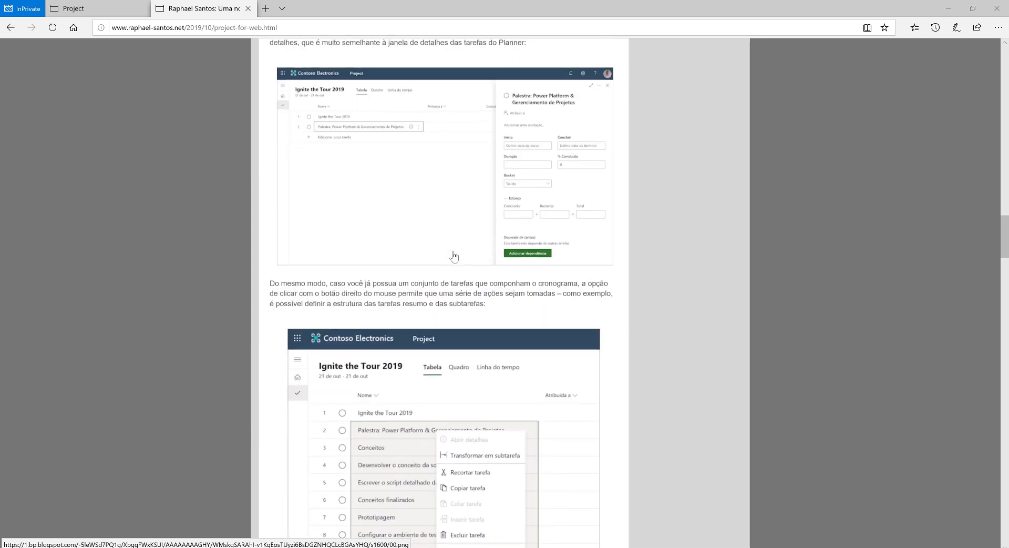
pyautogui.scroll(-3, 454, 257)
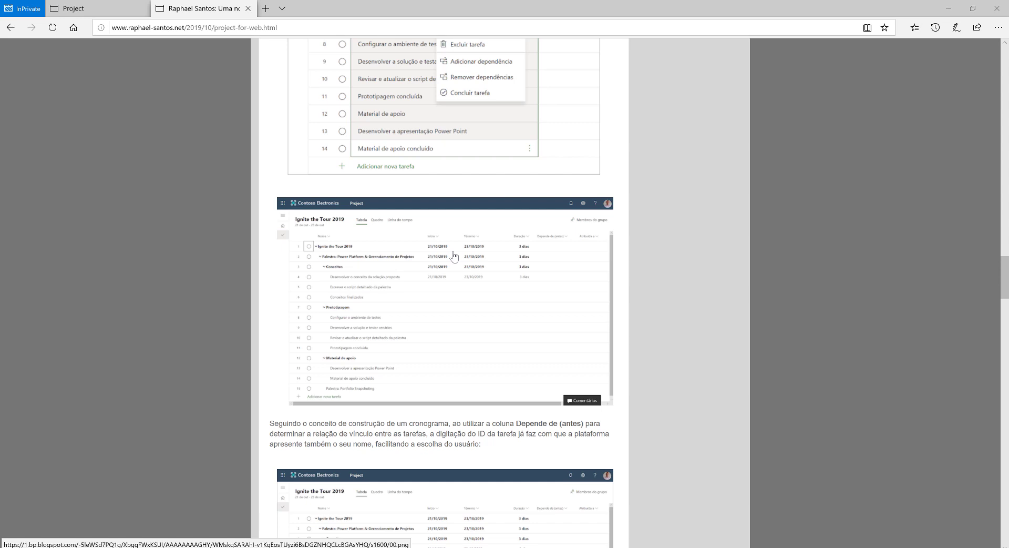
pyautogui.scroll(-4, 454, 256)
pyautogui.scroll(5, 454, 256)
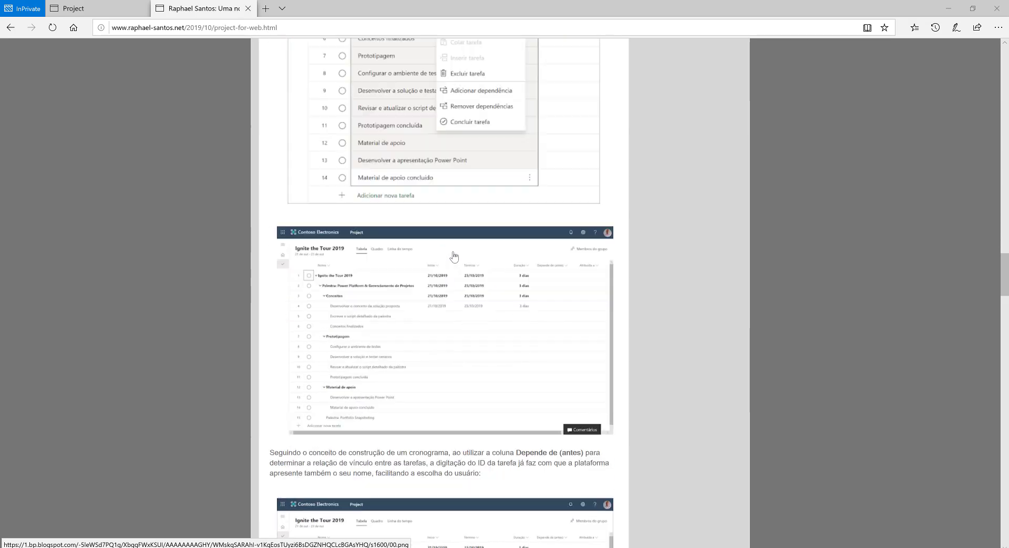
pyautogui.scroll(20, 454, 256)
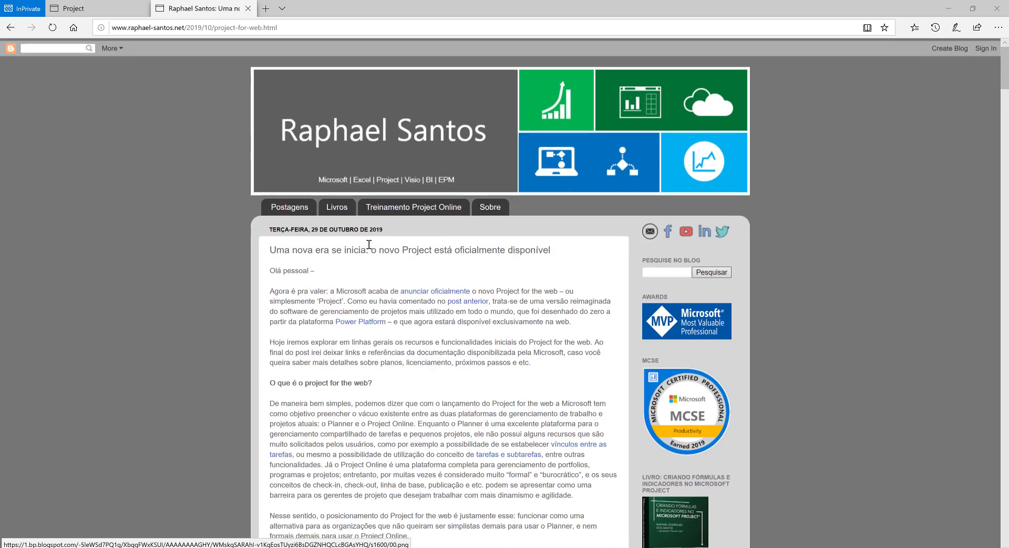
pyautogui.scroll(-1, 371, 252)
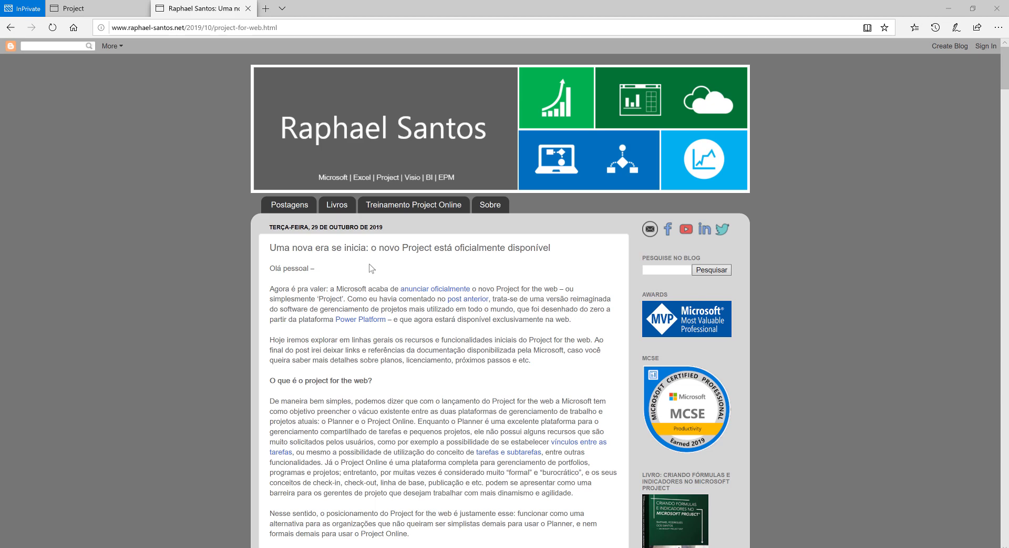
# Switch to the Project home page and create a new blank project.
pyautogui.click(103, 8)
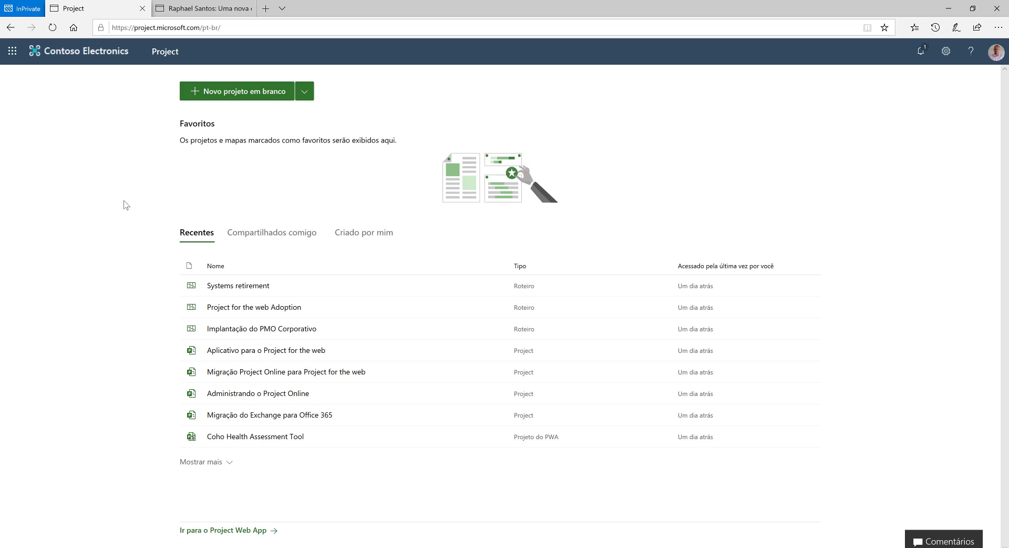
pyautogui.scroll(-1, 147, 362)
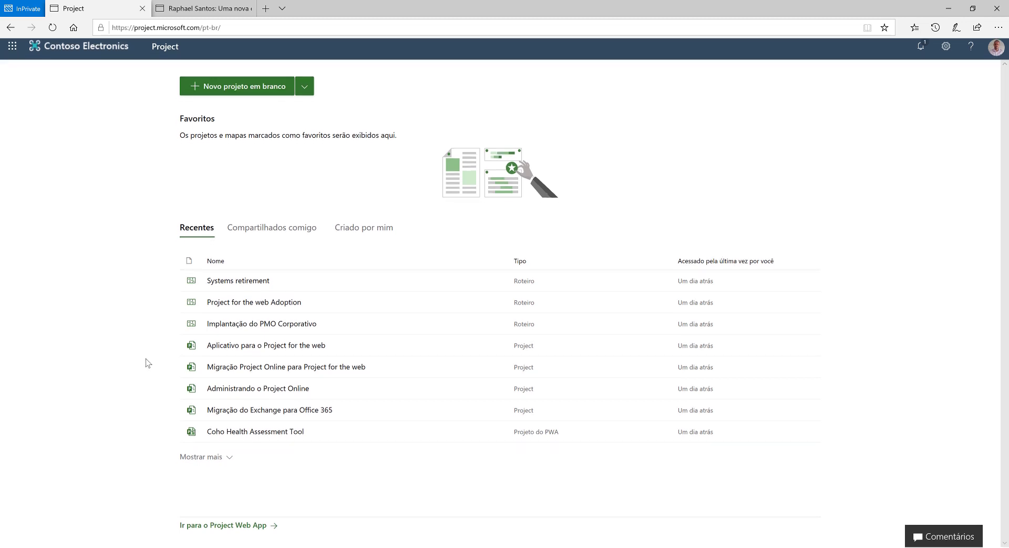
pyautogui.scroll(1, 147, 363)
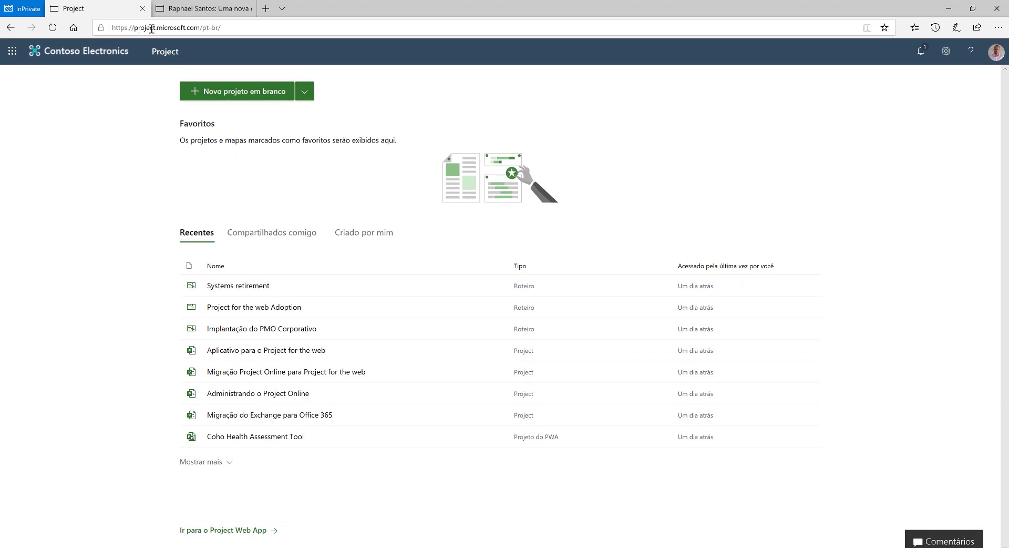
pyautogui.click(240, 94)
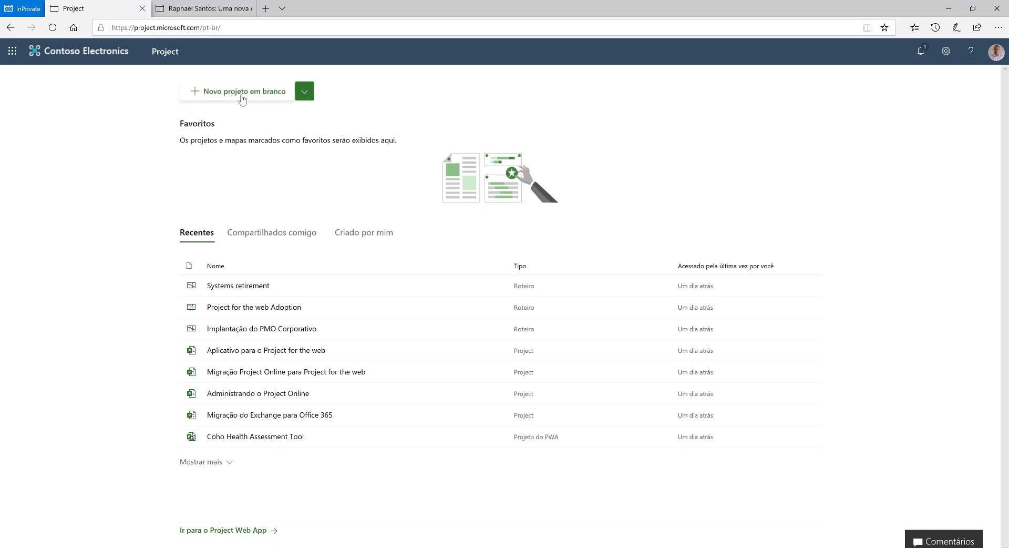
pyautogui.click(242, 95)
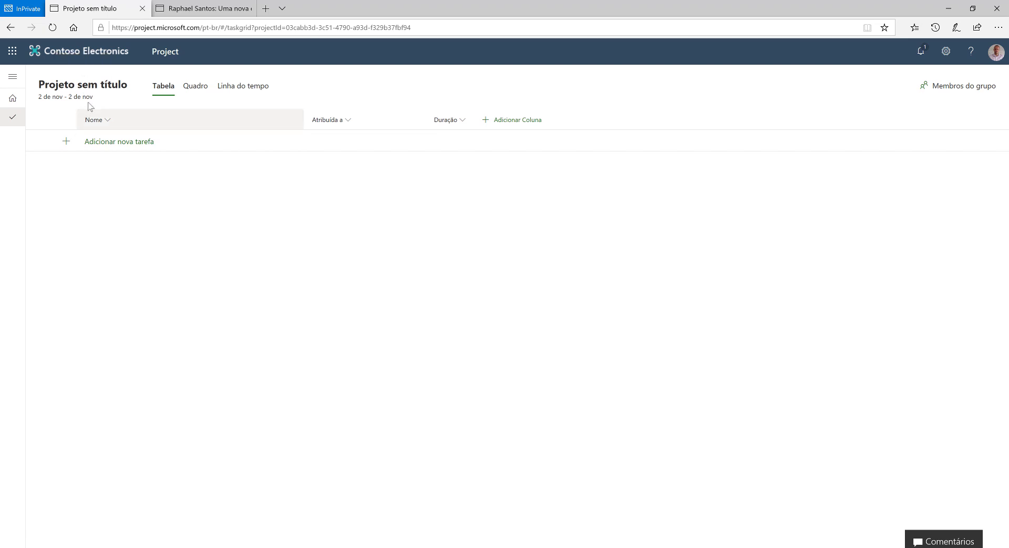
# Rename the untitled project as "Adoção do Project for the web".
pyautogui.click(84, 85)
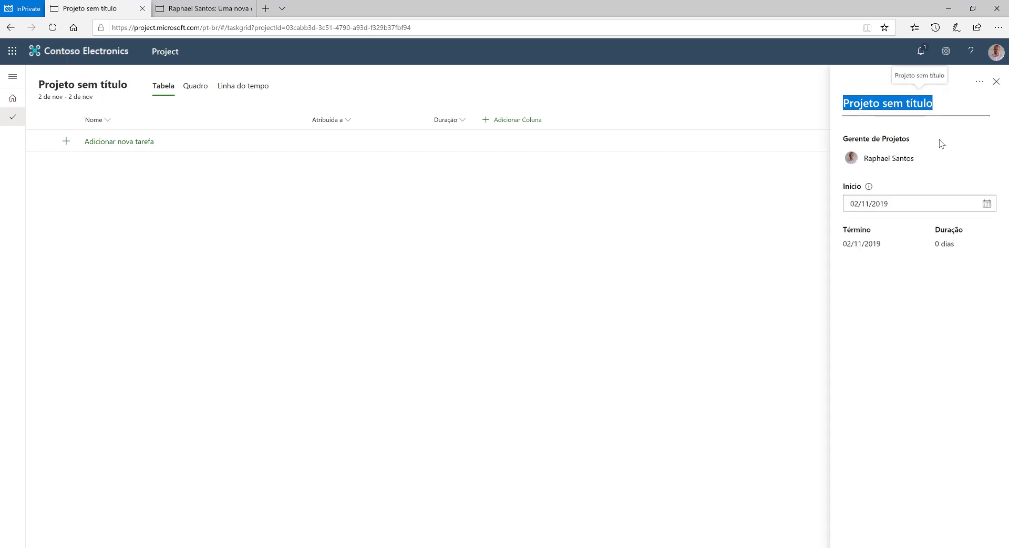
pyautogui.write('Adoç')
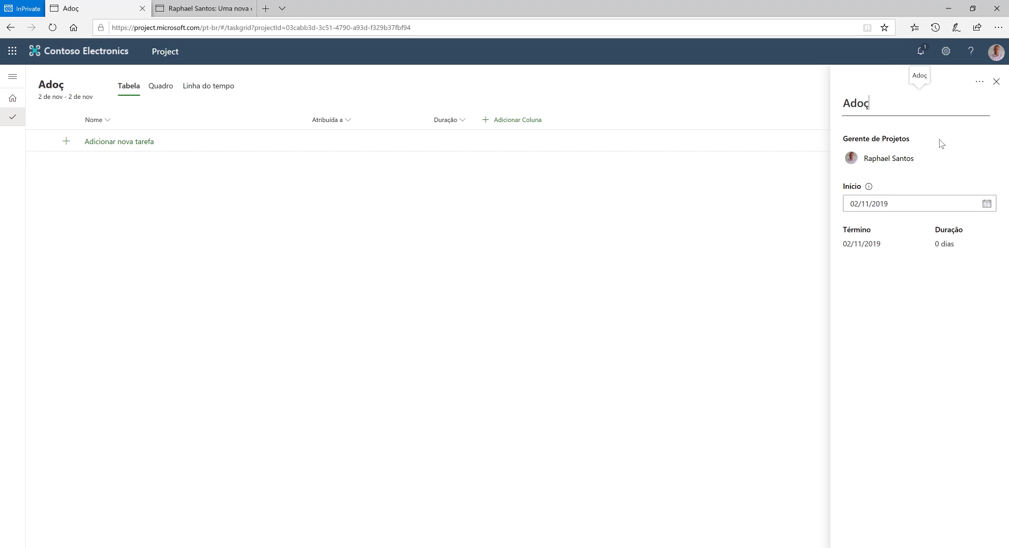
pyautogui.write('ão do Project fo')
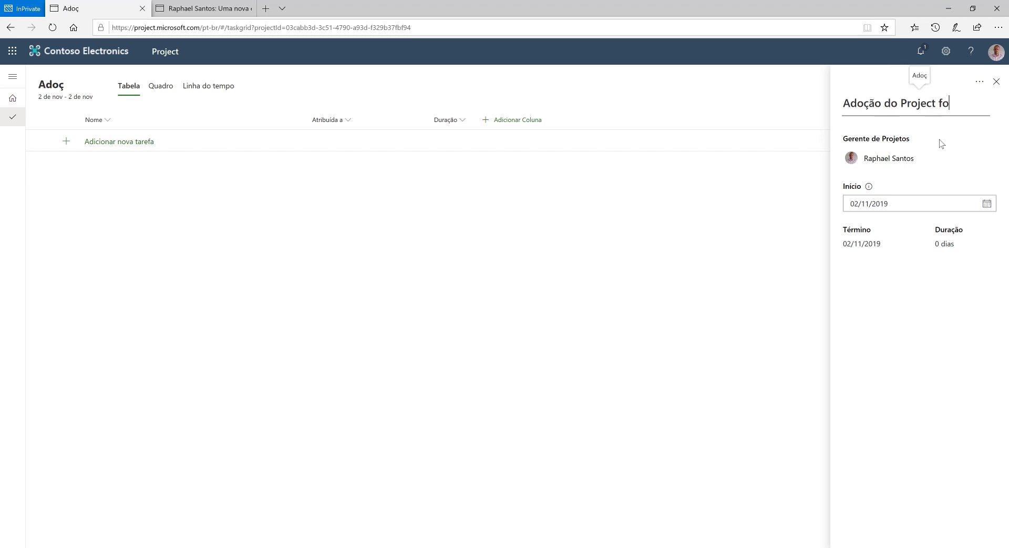
pyautogui.write('r the web')
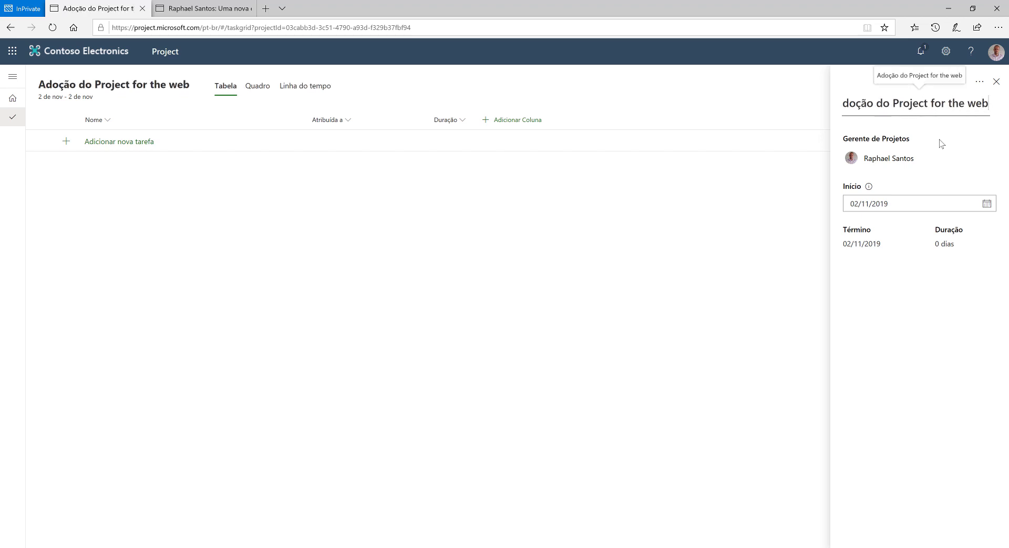
pyautogui.press('Tab')
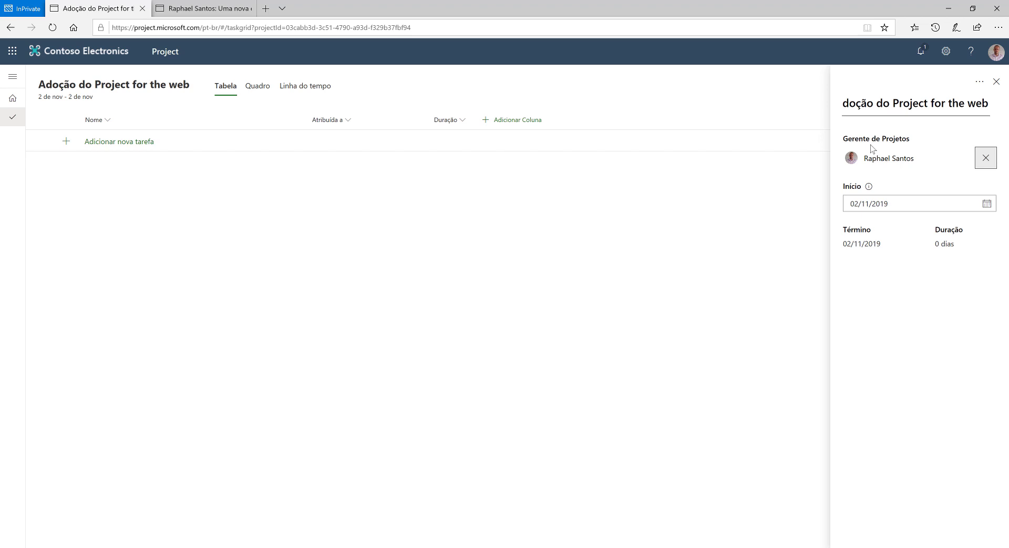
# Set the project's start date to 11/11/2019 and close the project details.
pyautogui.click(988, 205)
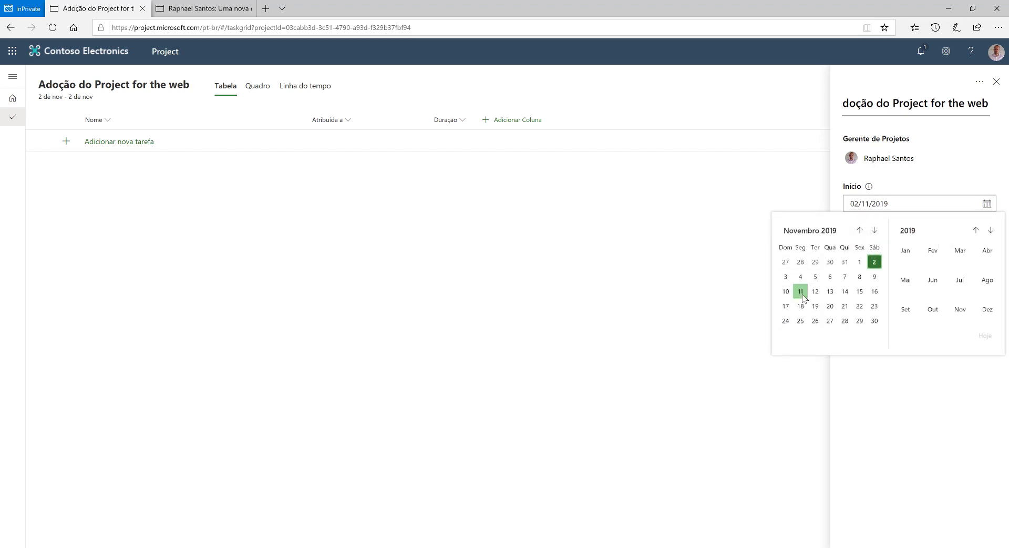
pyautogui.click(801, 292)
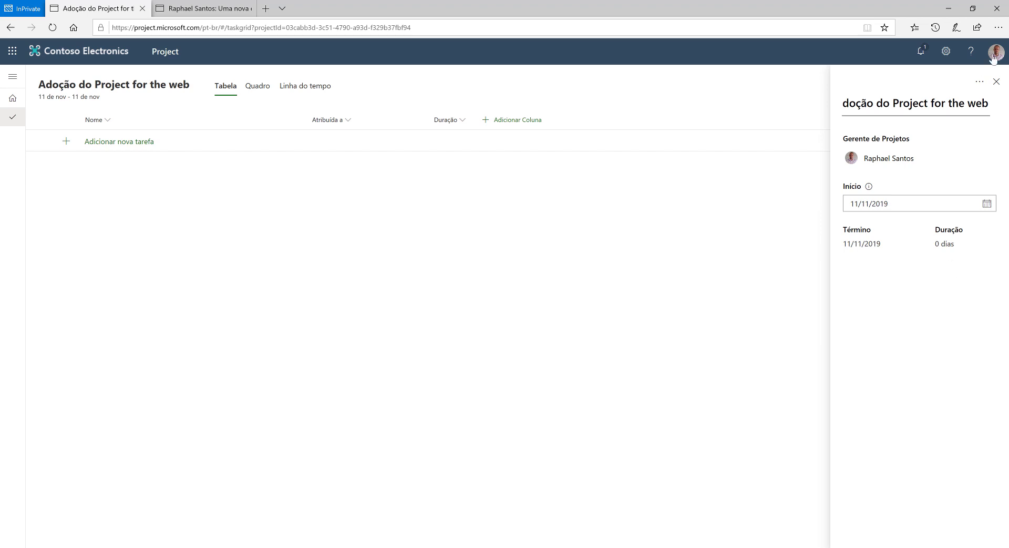
pyautogui.click(997, 82)
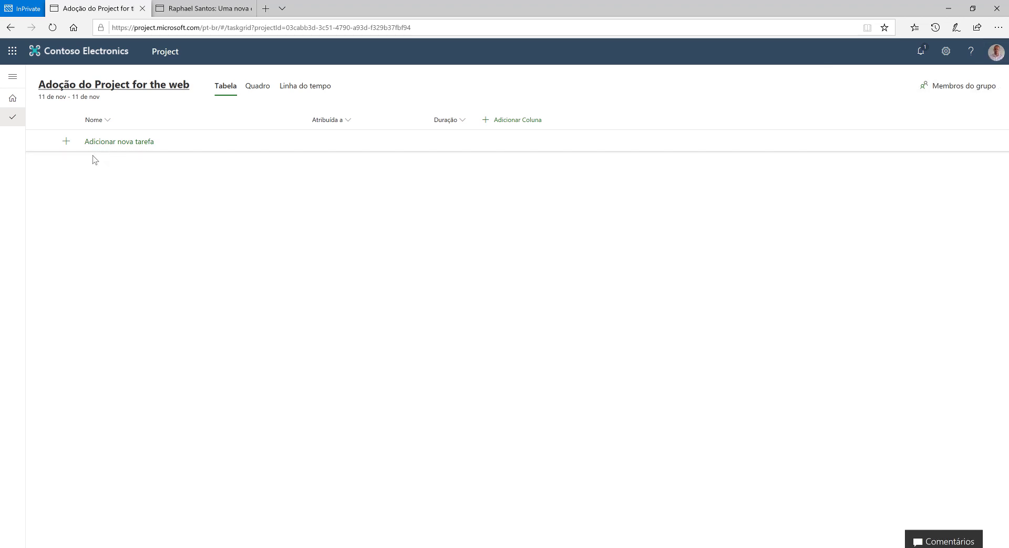
# Add a first task named "Adoção do Project for the web" to the task table.
pyautogui.click(109, 142)
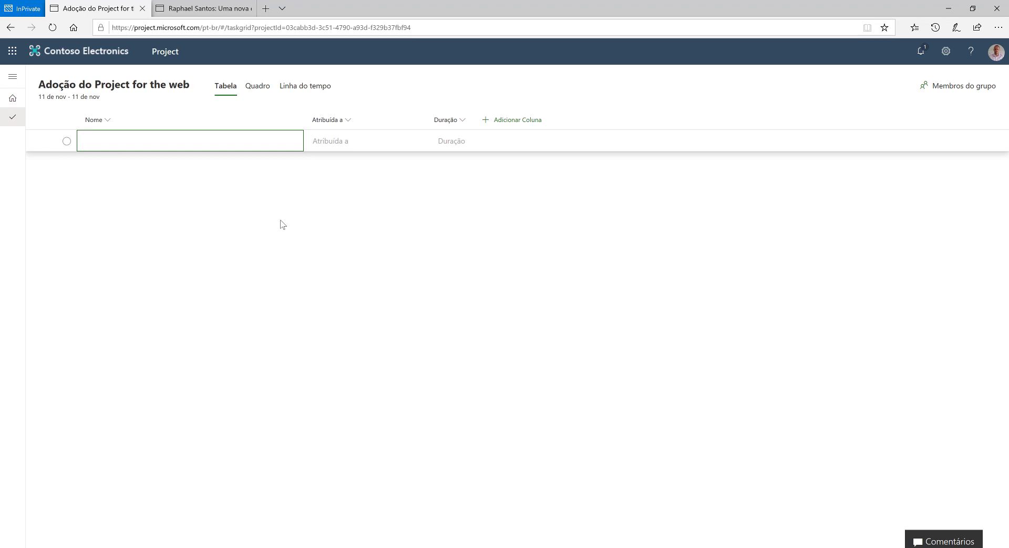
pyautogui.write('Adoc')
pyautogui.write('ão do Project fo')
pyautogui.write('r the wb')
pyautogui.press('BackSpace')
pyautogui.write('eb')
pyautogui.press('Return')
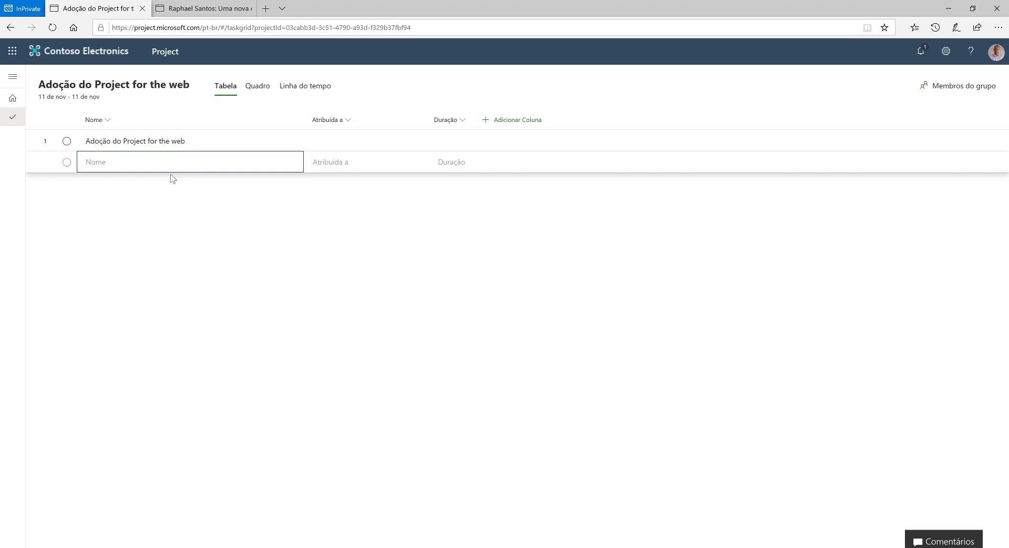
# Add the tasks "Kick-off" and "Fase 1" below the first task.
pyautogui.write('Kick-off')
pyautogui.press('Return')
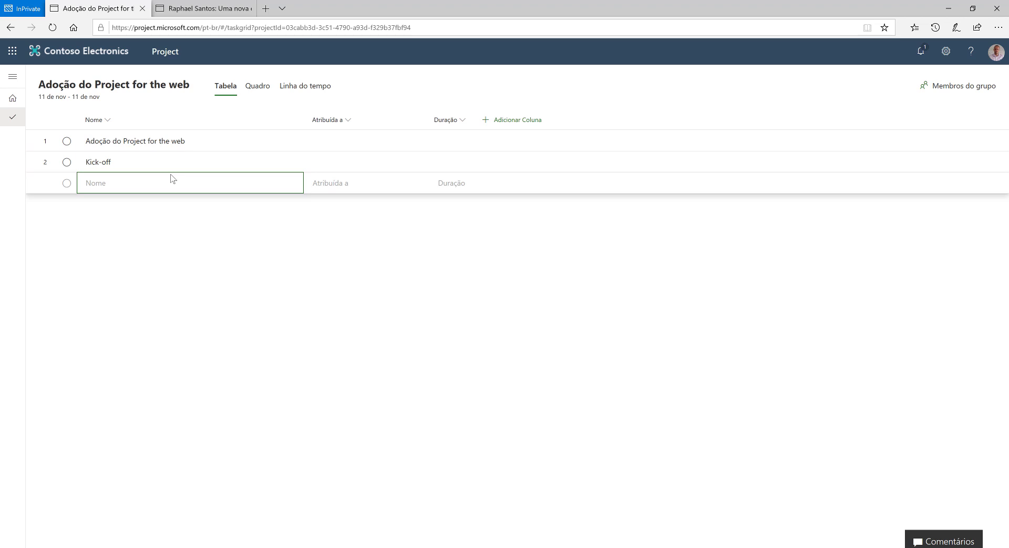
pyautogui.write('e 1')
pyautogui.press('Return')
# Add the tasks "Tarefa A", "Tarefa B" and "Tarefa C" below Fase 1.
pyautogui.write('Tarefa ')
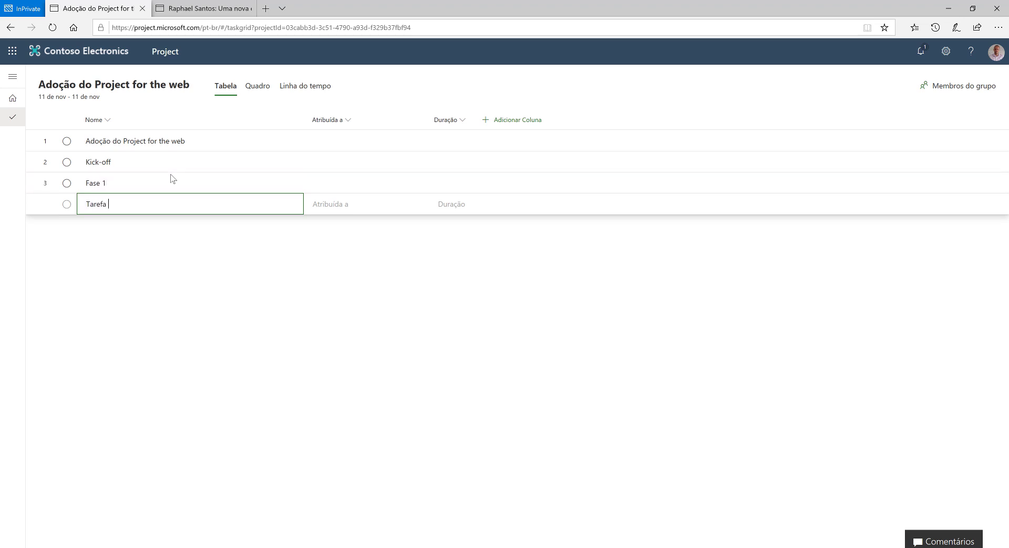
pyautogui.write('A')
pyautogui.press('Return')
pyautogui.write('Tarefa B')
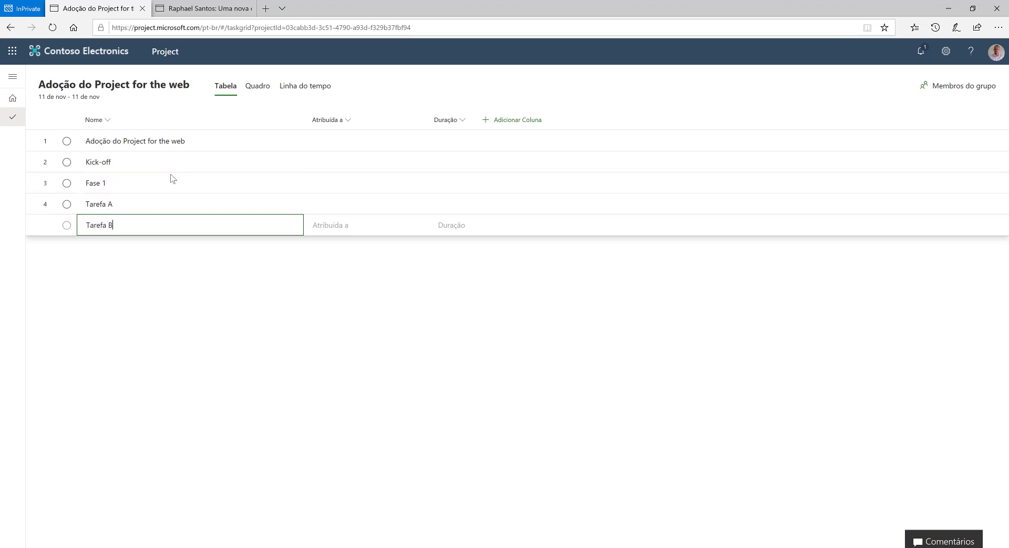
pyautogui.press('Return')
pyautogui.write('Tarefa C')
pyautogui.press('Return')
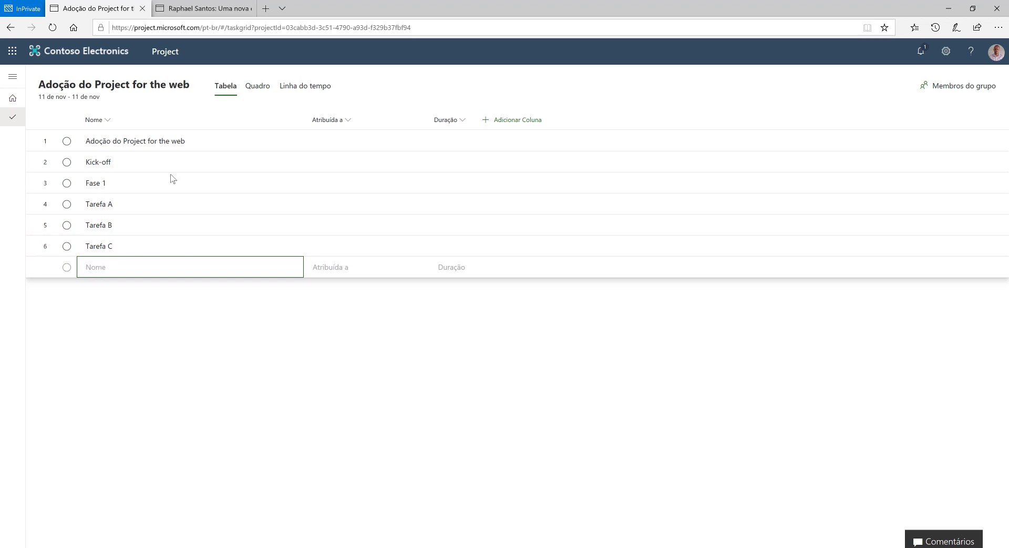
# Add a milestone task named "Marco: fim da fase 1" after Tarefa C.
pyautogui.write('Fase')
pyautogui.press('BackSpace')
pyautogui.press('BackSpace')
pyautogui.press('BackSpace')
pyautogui.press('BackSpace')
pyautogui.write('Marco')
pyautogui.press('BackSpace')
pyautogui.write(': fim da fase 1')
pyautogui.press('Return')
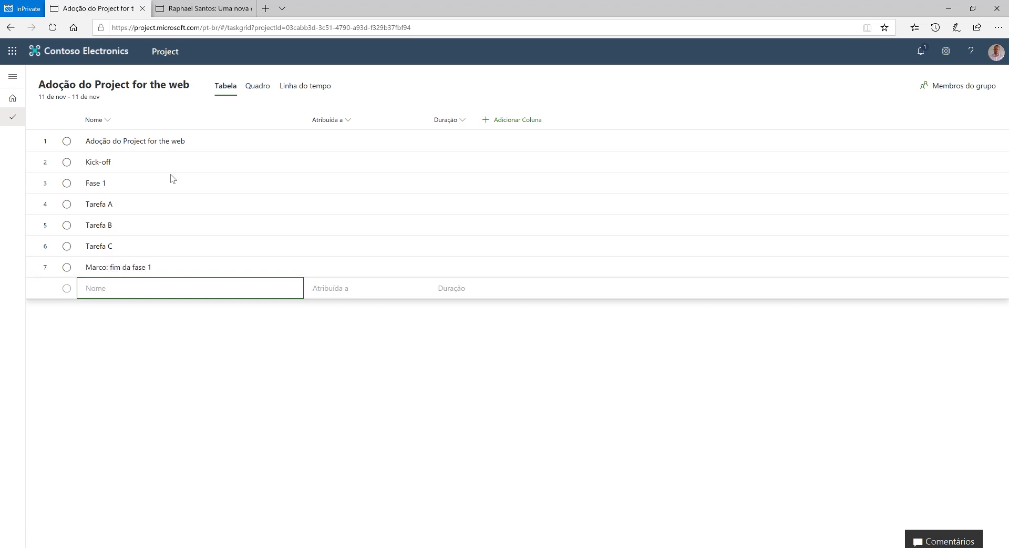
# Add a task named "Fase 2" below the phase 1 milestone task.
pyautogui.write('Tarefa D')
pyautogui.press('BackSpace')
pyautogui.press('BackSpace')
pyautogui.press('BackSpace')
pyautogui.press('BackSpace')
pyautogui.press('BackSpace')
pyautogui.press('BackSpace')
pyautogui.press('BackSpace')
pyautogui.press('BackSpace')
pyautogui.write('Fase 2')
pyautogui.press('Return')
# Add the tasks "Tarefa D", "Tarefa E" and "Tarefa F" below Fase 2.
pyautogui.write('Tarefa ')
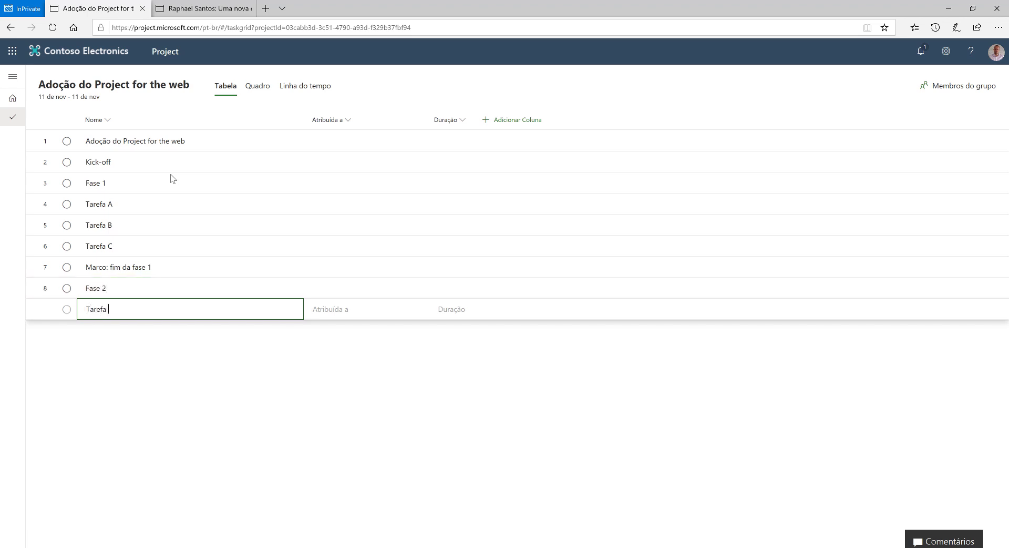
pyautogui.write('D')
pyautogui.press('Return')
pyautogui.write('Tarefa E')
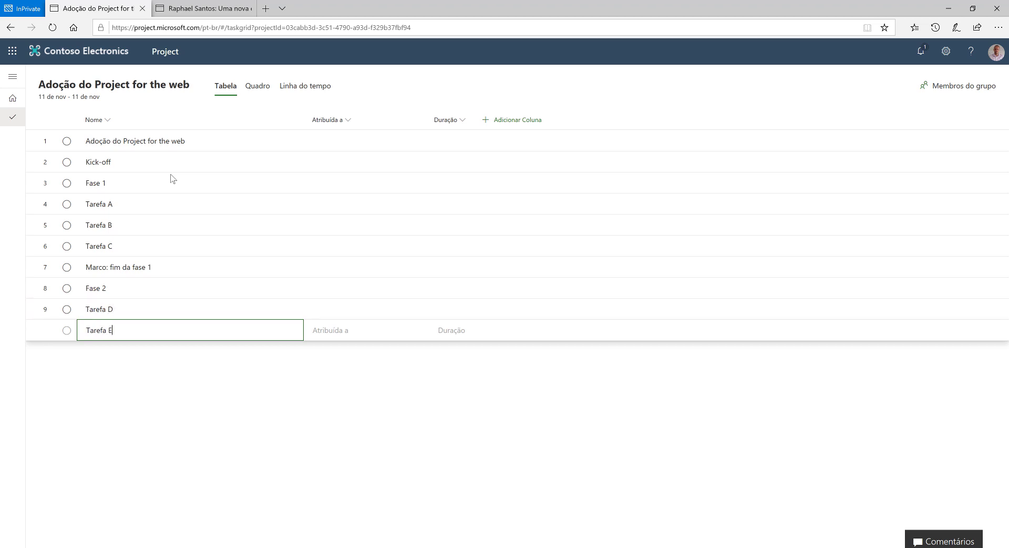
pyautogui.press('Return')
pyautogui.write('Tarefa F')
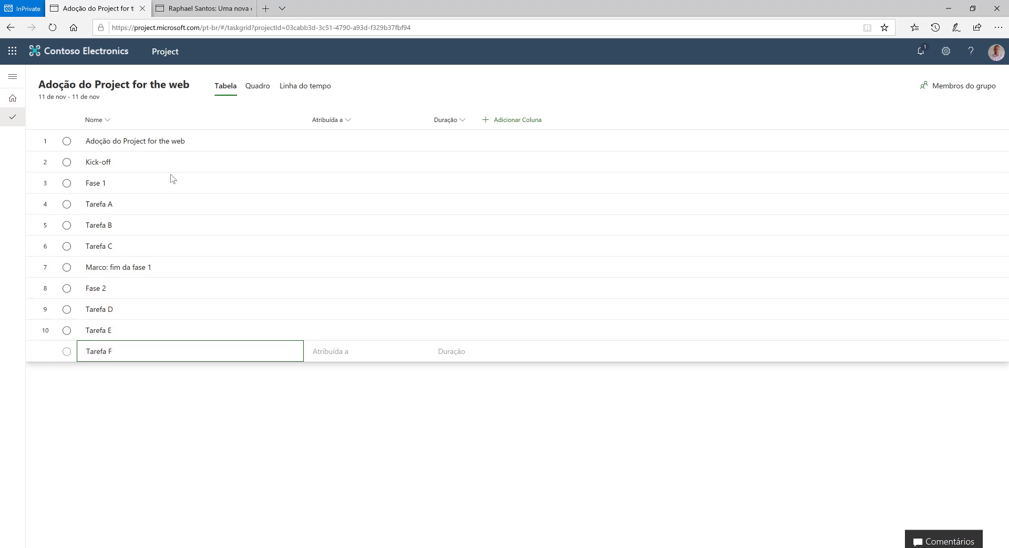
pyautogui.press('Return')
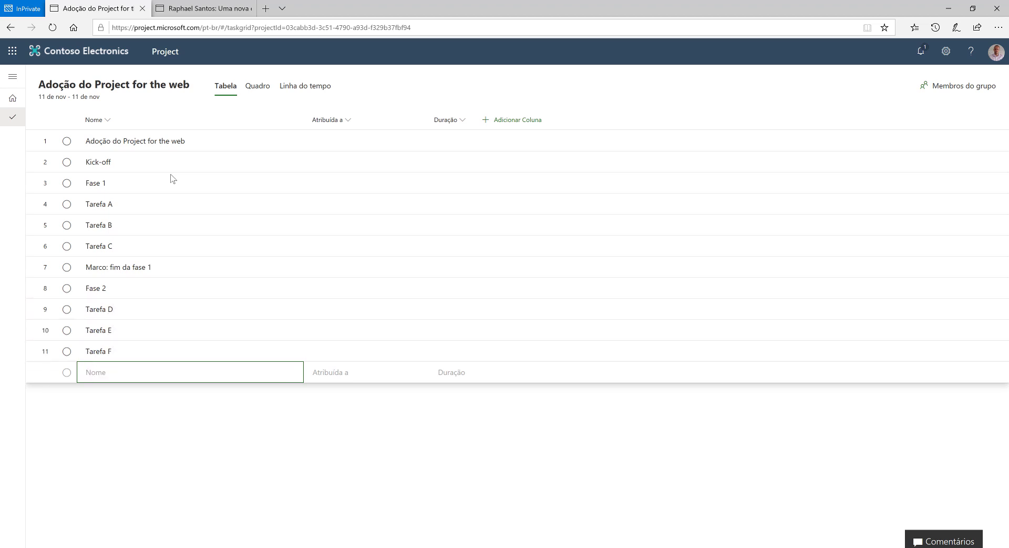
# Add a milestone task named "Marco: fim da fase 2" after Tarefa F and finish adding tasks.
pyautogui.write('Marco: fim da fase 2')
pyautogui.press('Return')
pyautogui.press('Escape')
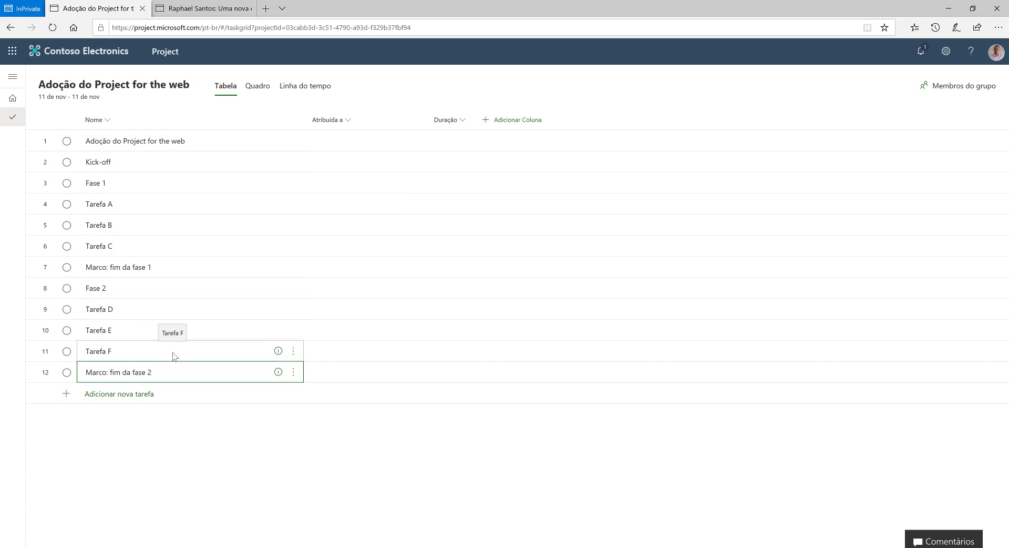
pyautogui.click(518, 131)
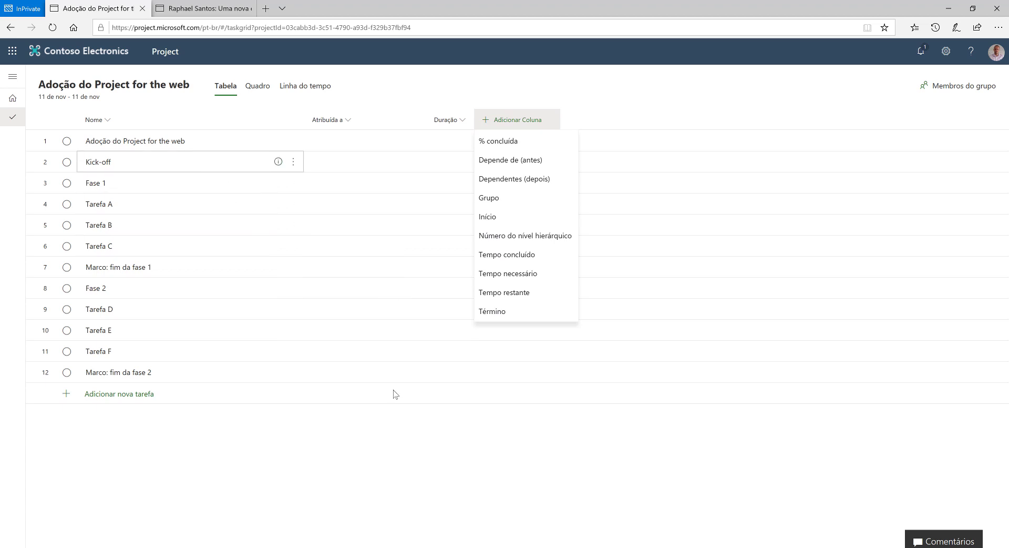
pyautogui.press('Escape')
# Turn all tasks from Kick-off through "Marco: fim da fase 2" into subtasks of "Adoção do Project for the web".
pyautogui.hotkey('shift', 'Down')
pyautogui.hotkey('shift', 'Down')
pyautogui.hotkey('shift', 'Down')
pyautogui.hotkey('shift', 'Down')
pyautogui.hotkey('shift', 'Down')
pyautogui.hotkey('shift', 'Down')
pyautogui.hotkey('shift', 'Down')
pyautogui.hotkey('shift', 'Down')
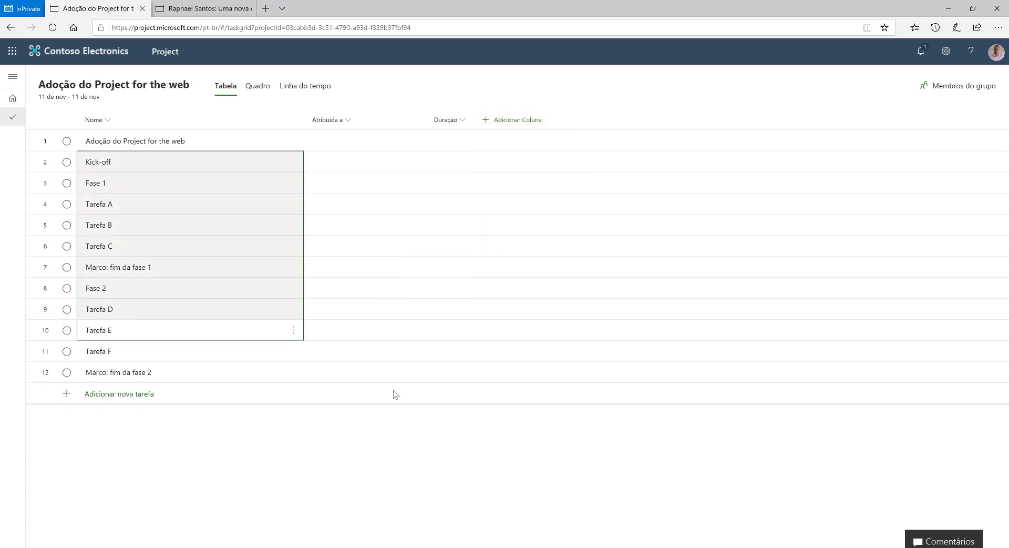
pyautogui.hotkey('shift', 'Down')
pyautogui.hotkey('shift', 'Down')
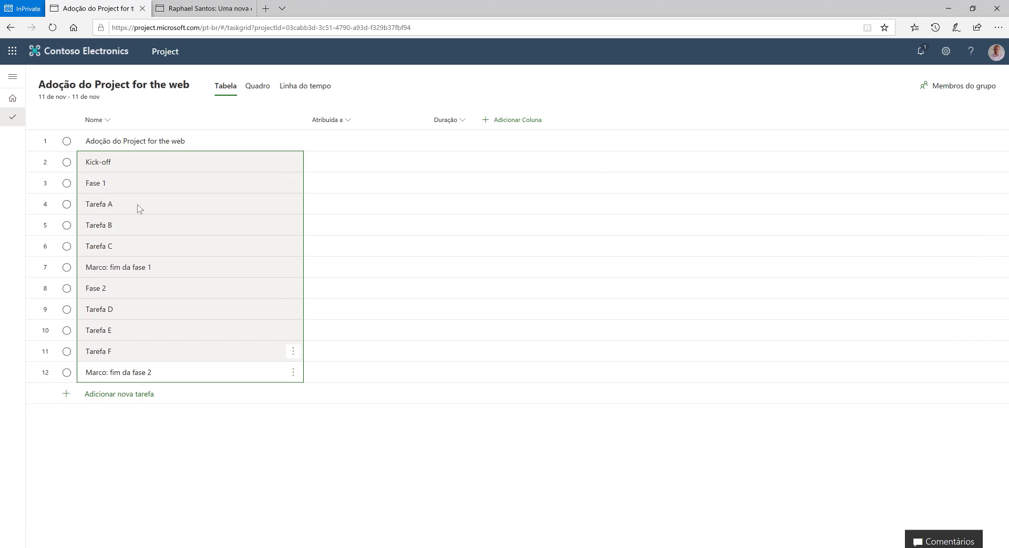
pyautogui.rightClick(210, 168)
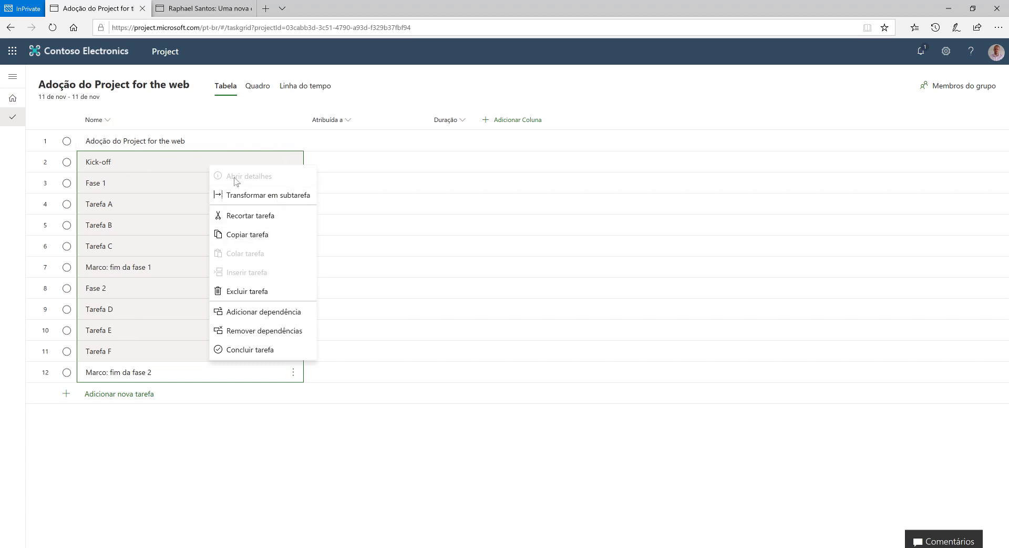
pyautogui.click(257, 199)
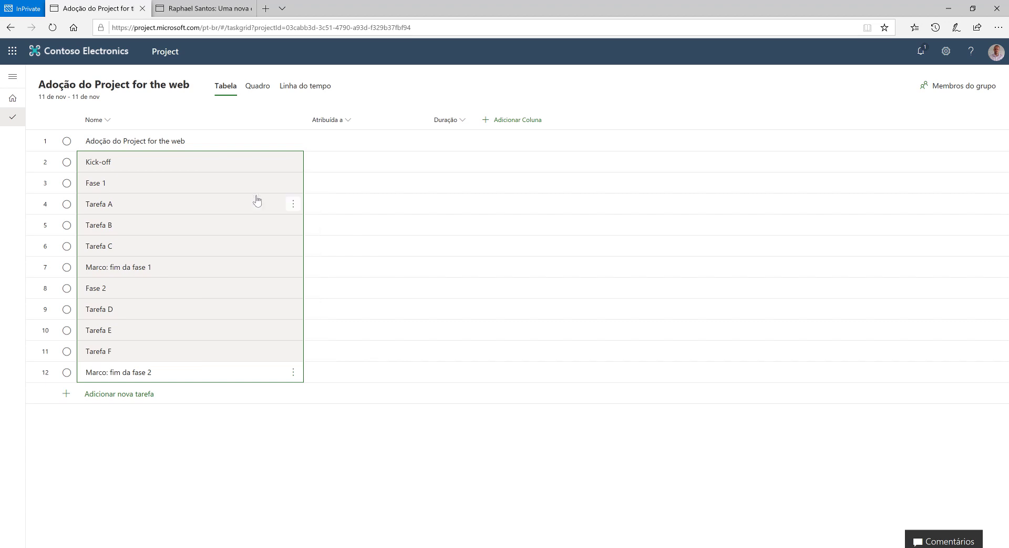
# Make Tarefa A, Tarefa B, Tarefa C and "Marco: fim da fase 1" subtasks of Fase 1.
pyautogui.click(191, 203)
pyautogui.hotkey('shift', 'Down')
pyautogui.hotkey('shift', 'Down')
pyautogui.hotkey('shift', 'Down')
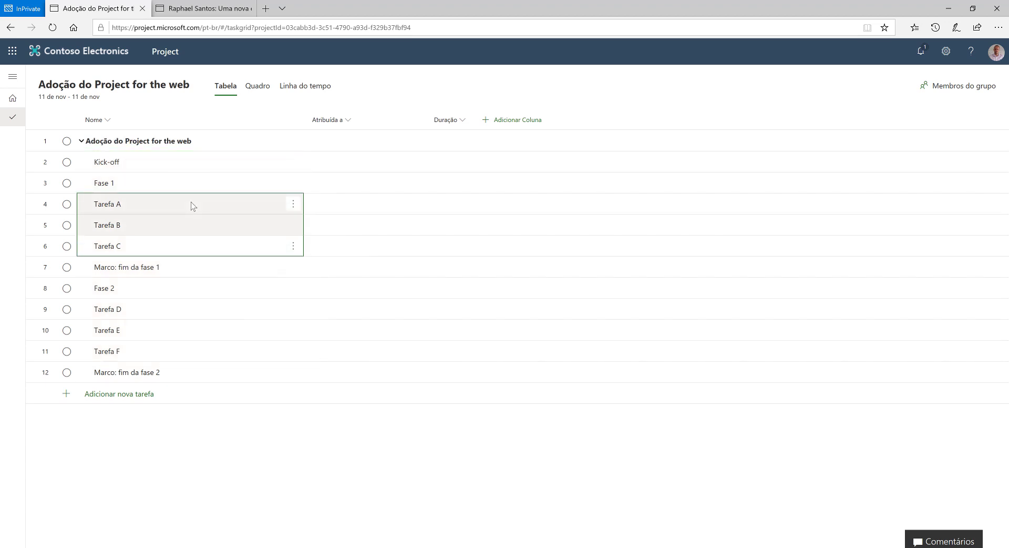
pyautogui.rightClick(191, 203)
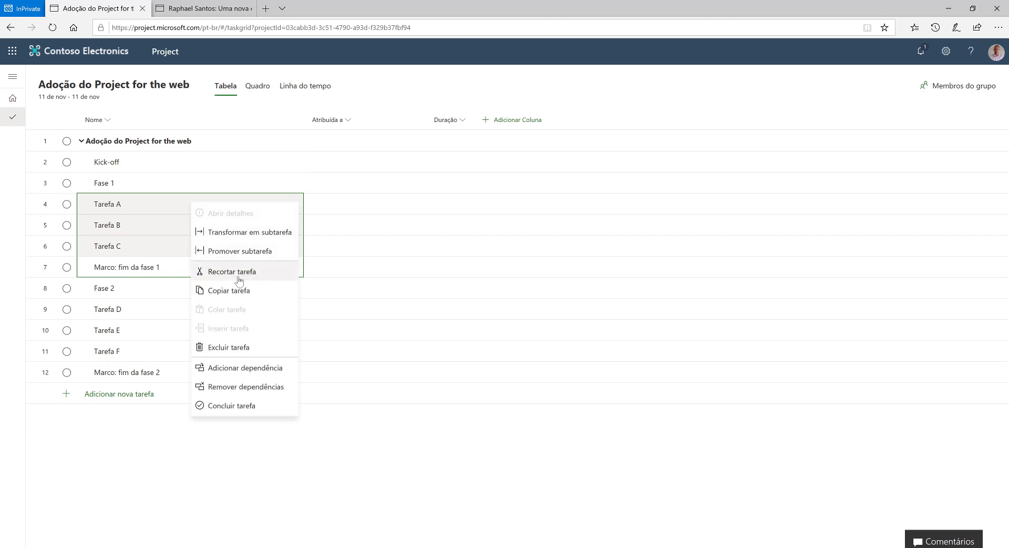
pyautogui.click(267, 238)
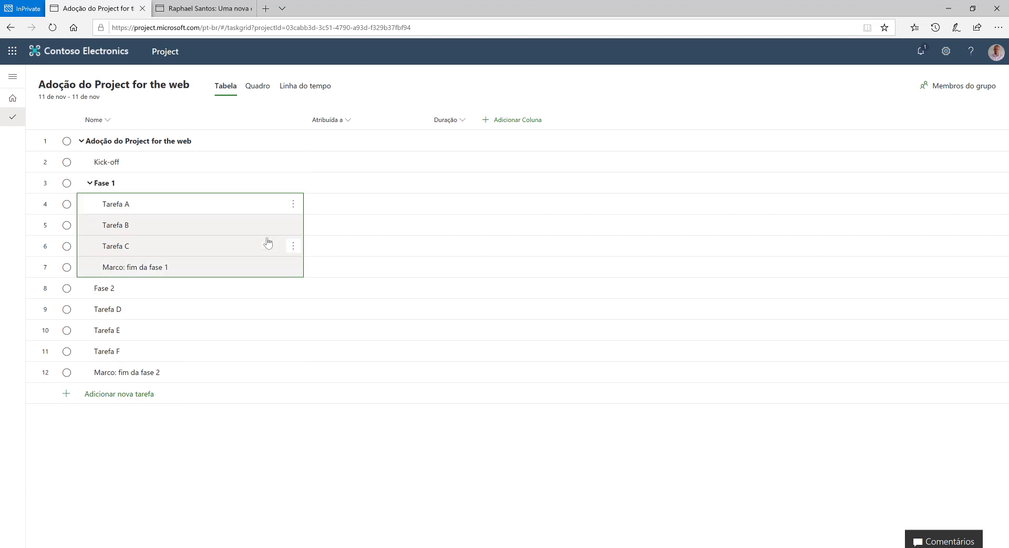
pyautogui.click(268, 242)
# Make Tarefa D, Tarefa E, Tarefa F and "Marco: fim da fase 2" subtasks of Fase 2.
pyautogui.click(204, 314)
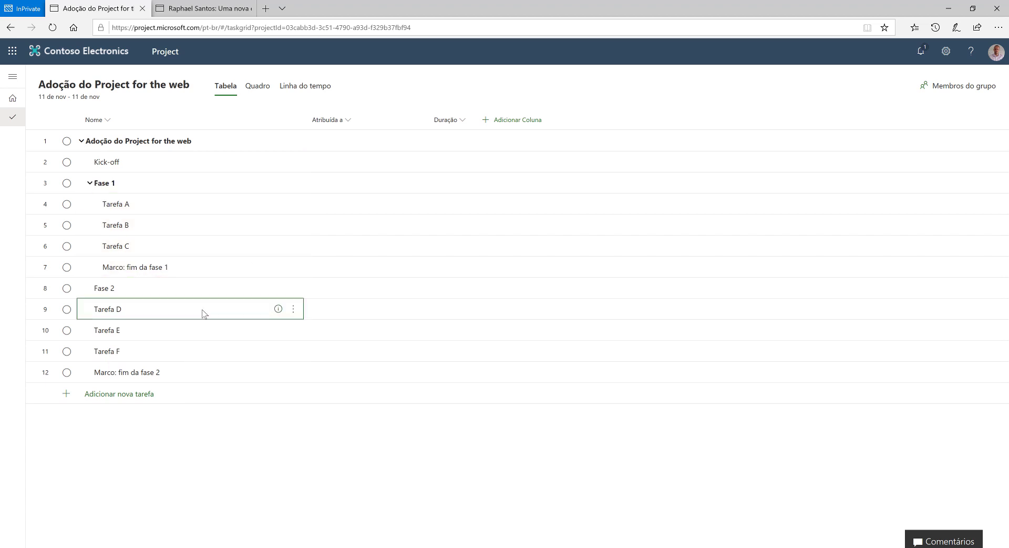
pyautogui.hotkey('shift', 'Down')
pyautogui.hotkey('shift', 'Down')
pyautogui.hotkey('shift', 'Down')
pyautogui.rightClick(204, 314)
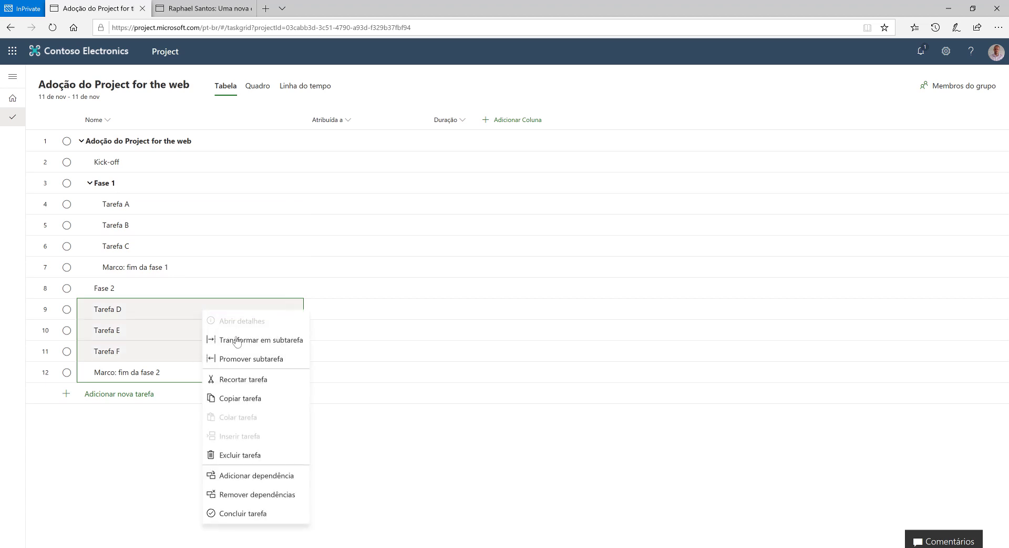
pyautogui.click(237, 340)
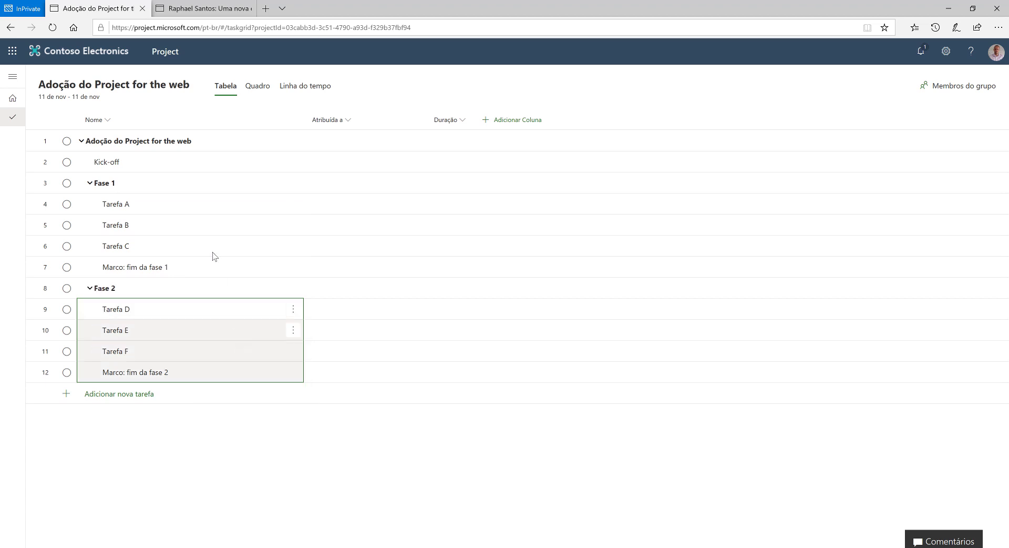
# Review the actions and detail fields available for the Kick-off task, including dates, bucket, effort and dependencies.
pyautogui.click(194, 164)
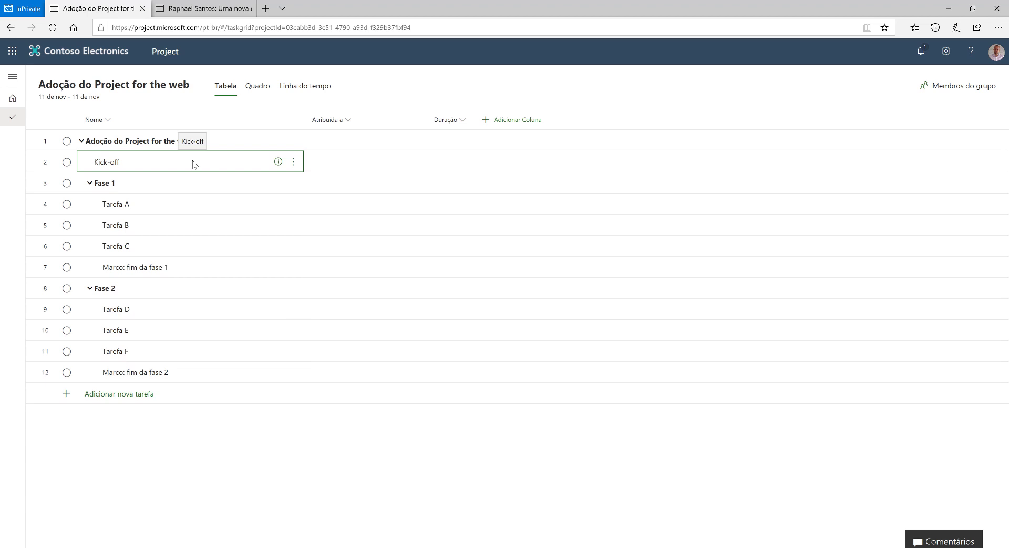
pyautogui.rightClick(194, 165)
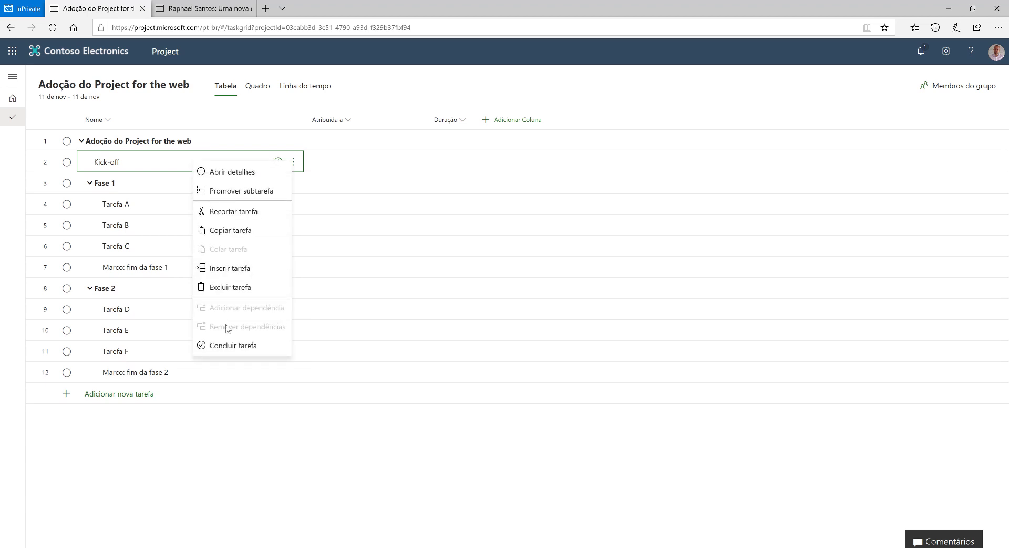
pyautogui.click(295, 163)
pyautogui.click(297, 166)
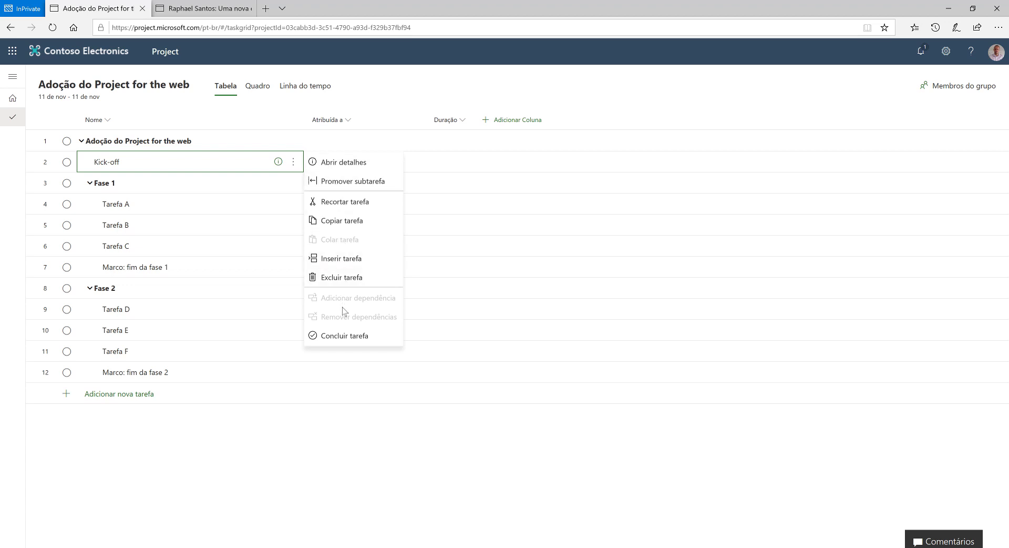
pyautogui.click(346, 167)
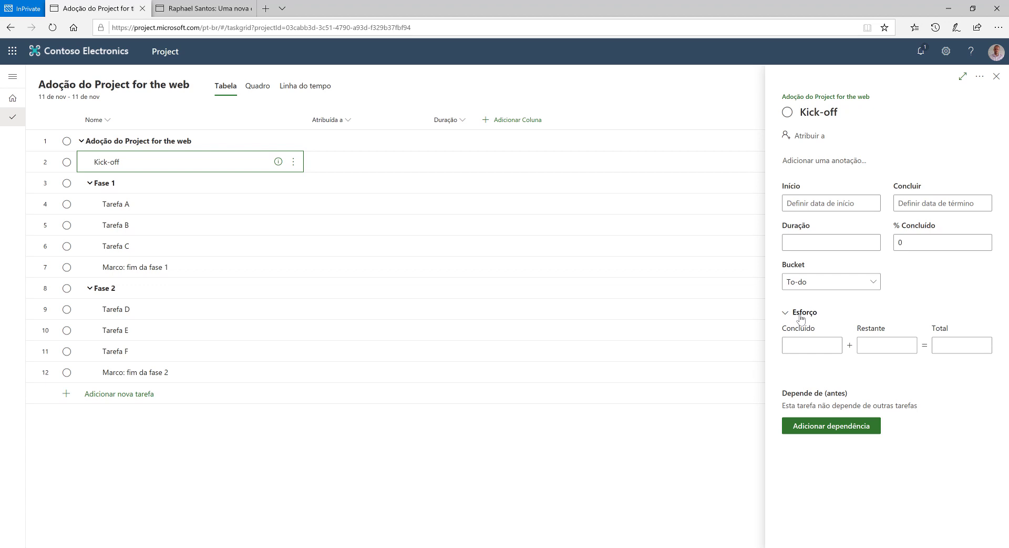
pyautogui.click(997, 77)
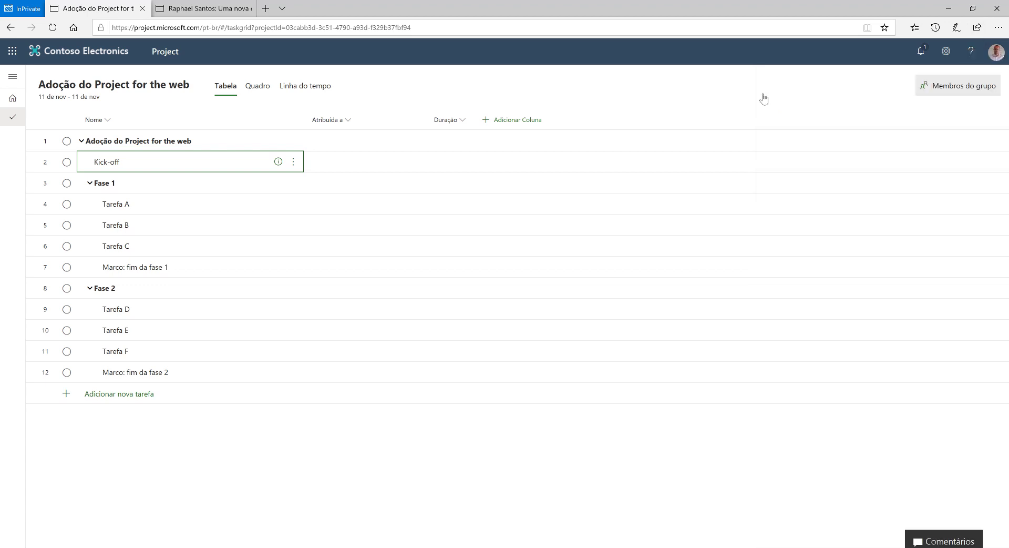
# Set the duration of the Kick-off task to 0 days.
pyautogui.click(450, 170)
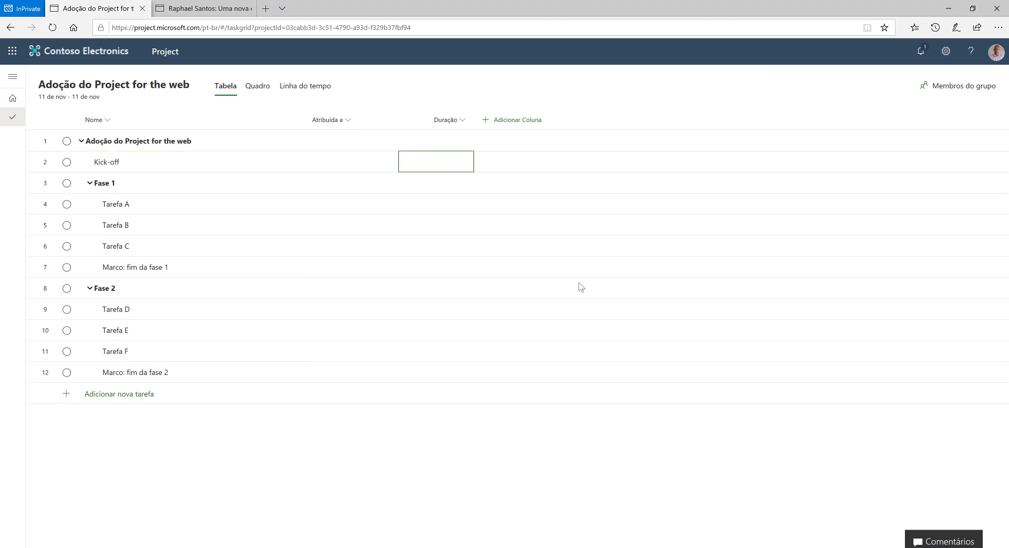
pyautogui.write('0')
pyautogui.press('Return')
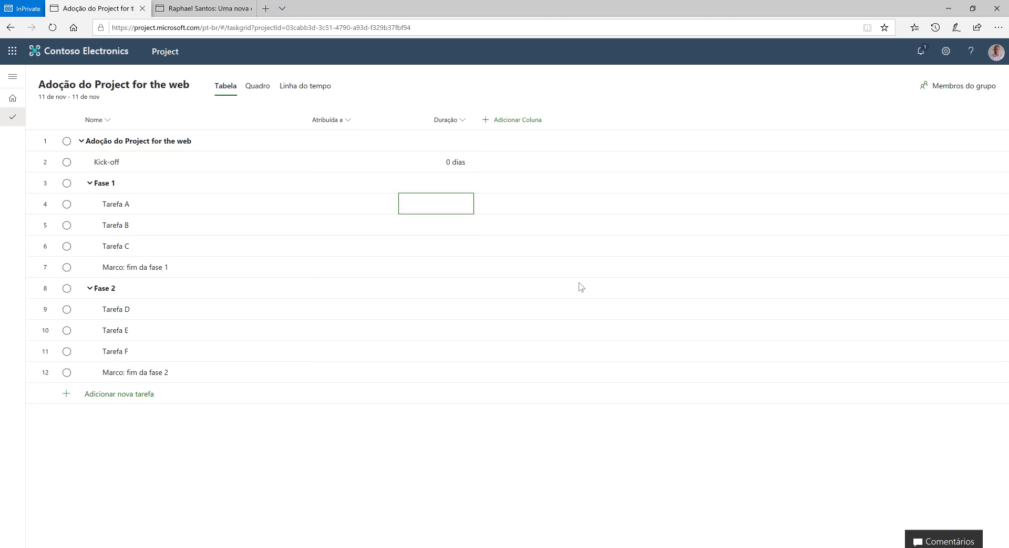
# Set the Fase 1 durations to 3, 4 and 5 days for Tarefa A, B and C, and 0 days for the phase milestone.
pyautogui.write('3')
pyautogui.press('Return')
pyautogui.write('4')
pyautogui.press('Return')
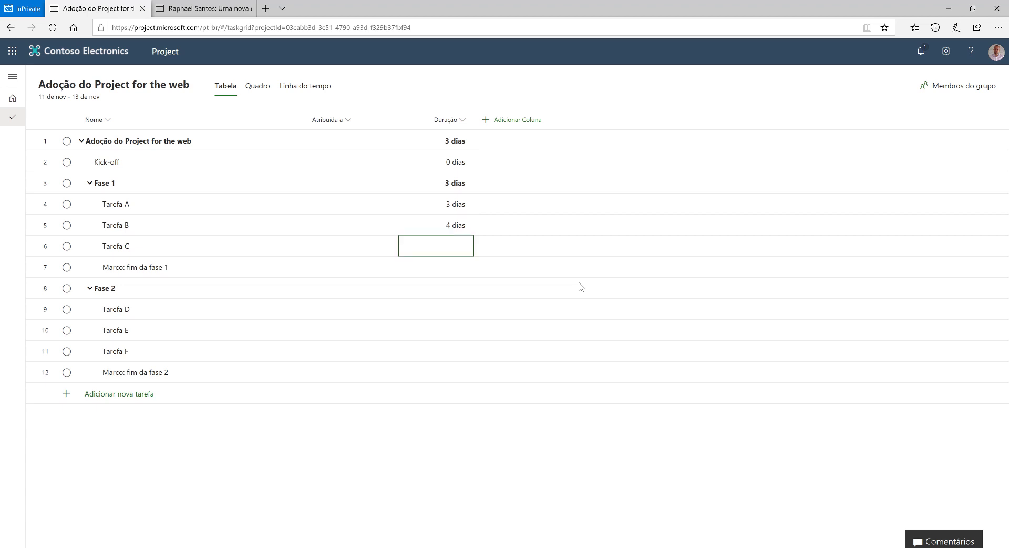
pyautogui.write('5')
pyautogui.press('Return')
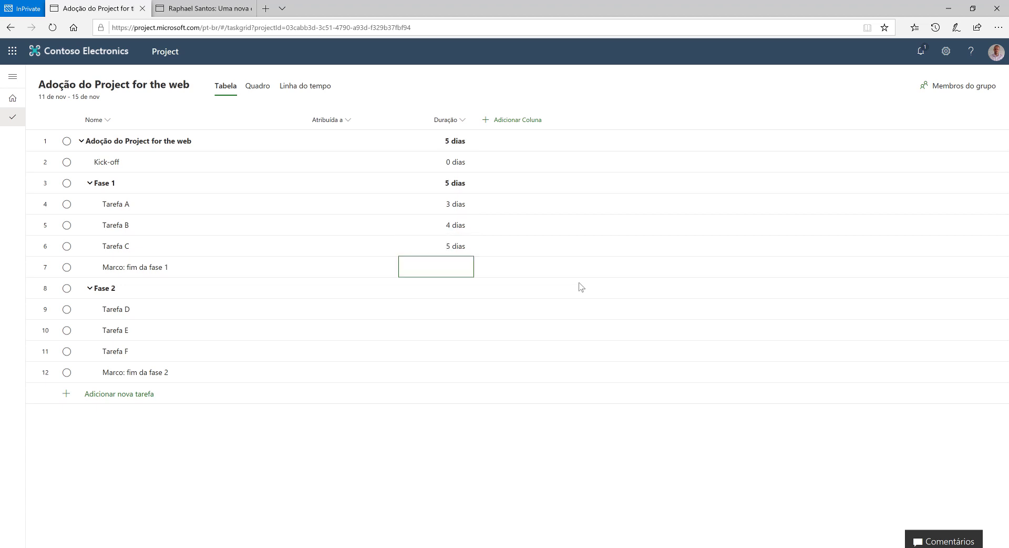
pyautogui.write('0')
pyautogui.press('Return')
# Set the Fase 2 durations to 3, 4 and 5 days for Tarefa D, E and F, and 0 days for the phase milestone.
pyautogui.write('3')
pyautogui.press('Return')
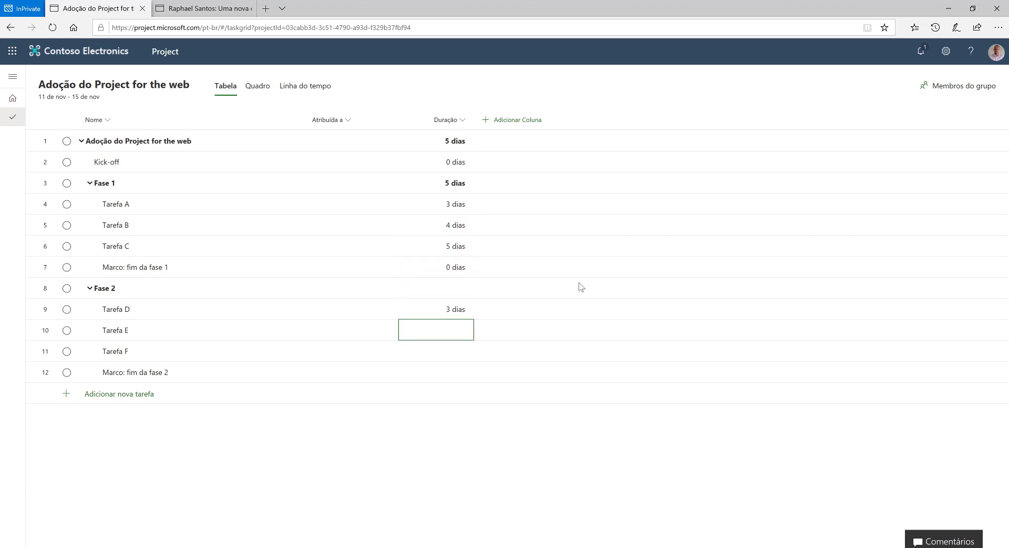
pyautogui.write('4')
pyautogui.press('Return')
pyautogui.write('5')
pyautogui.press('Return')
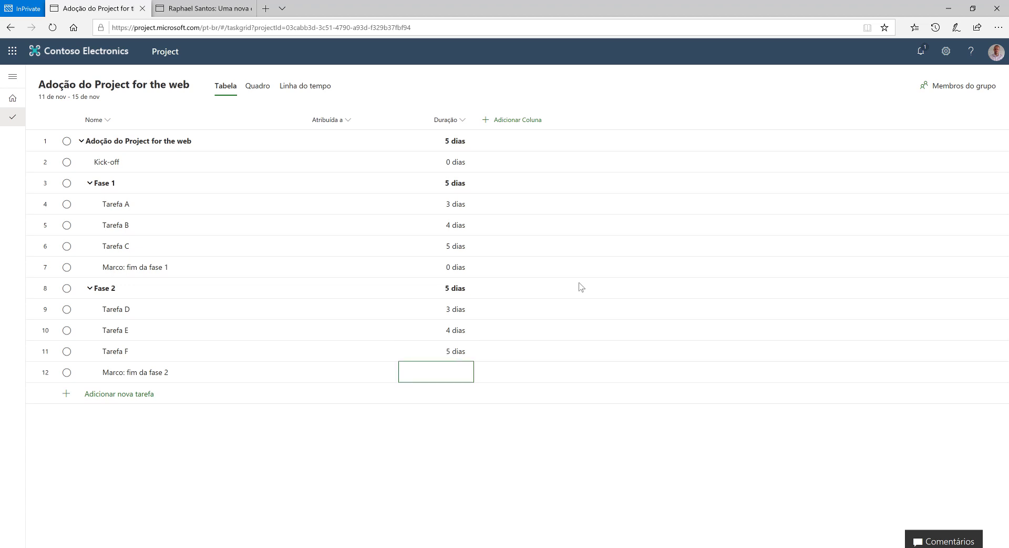
pyautogui.write('0')
pyautogui.press('Up')
pyautogui.press('Up')
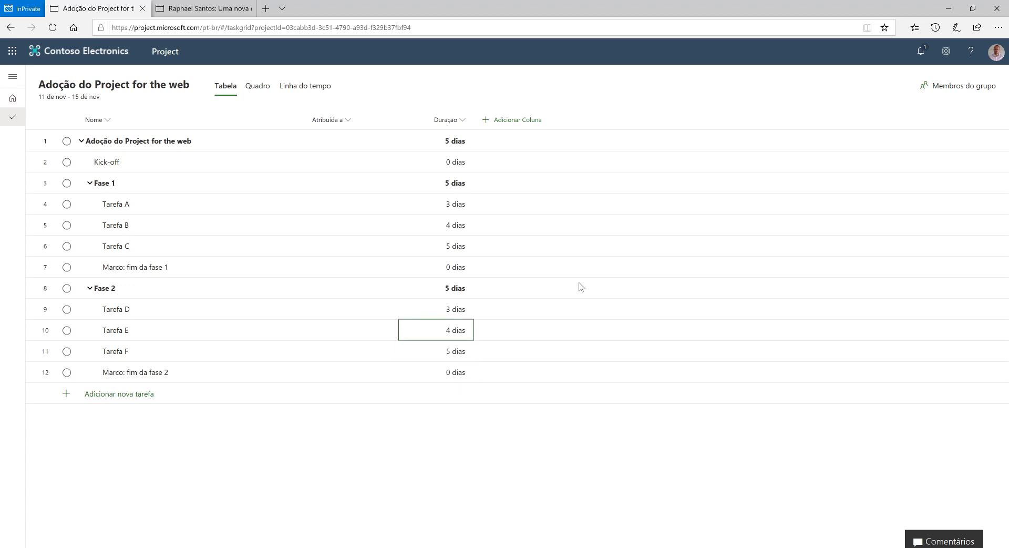
# Add the Início and Término columns to the task table.
pyautogui.click(521, 124)
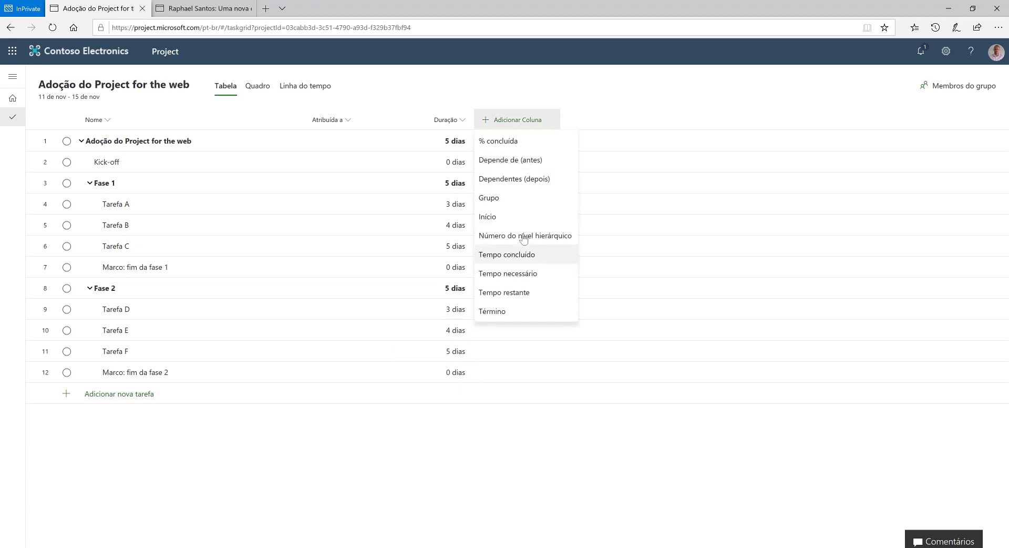
pyautogui.click(518, 216)
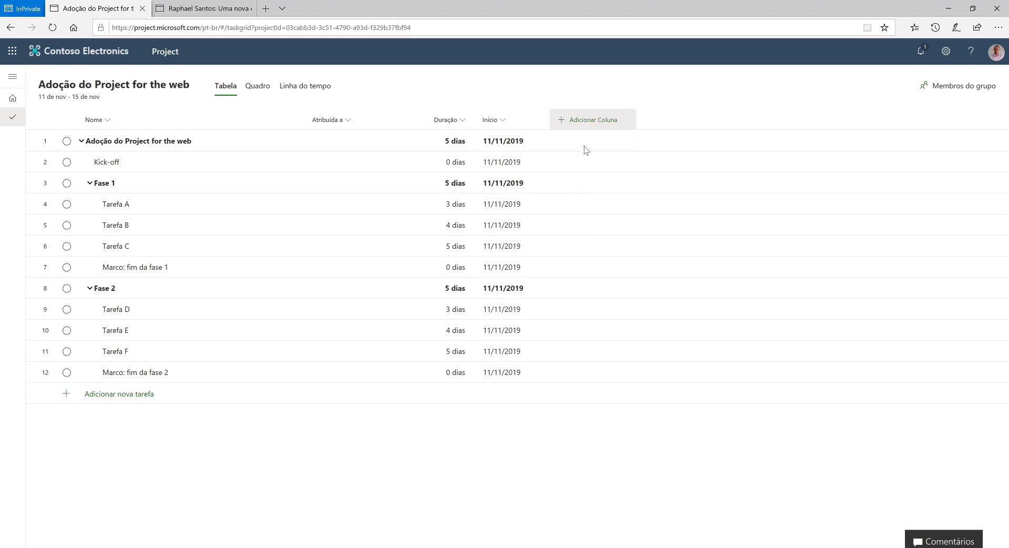
pyautogui.click(596, 124)
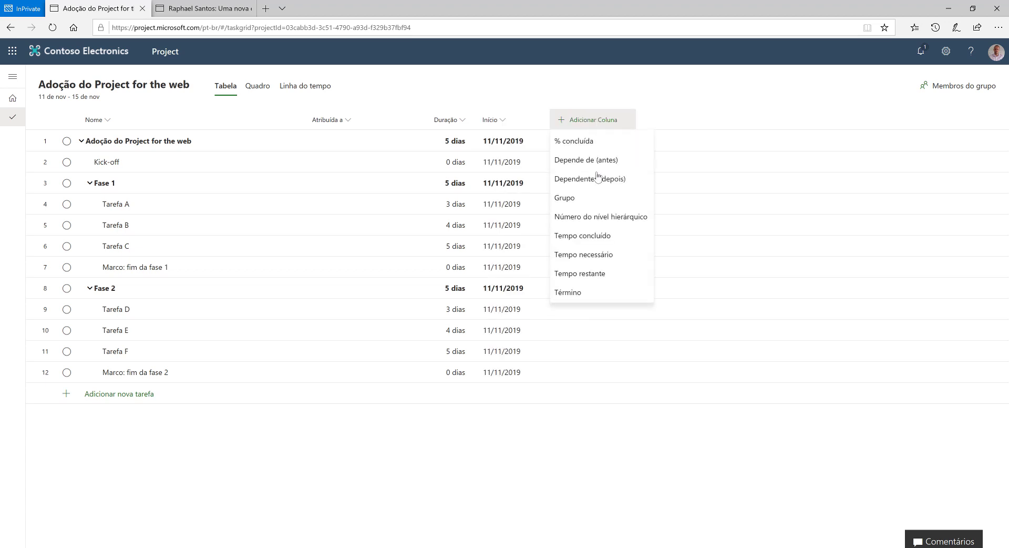
pyautogui.click(581, 294)
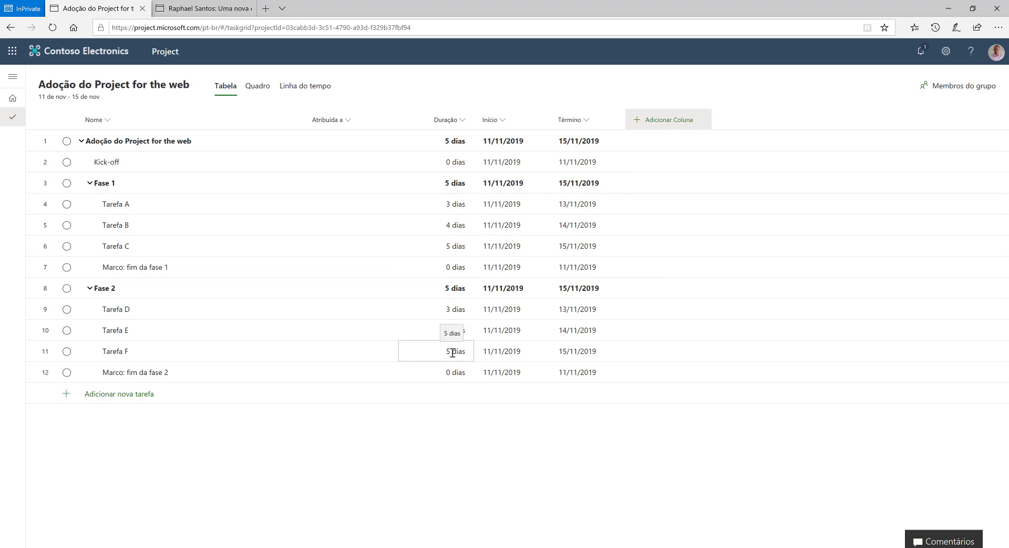
# Set the project's start date to 28/10/2019 in the project details.
pyautogui.click(76, 100)
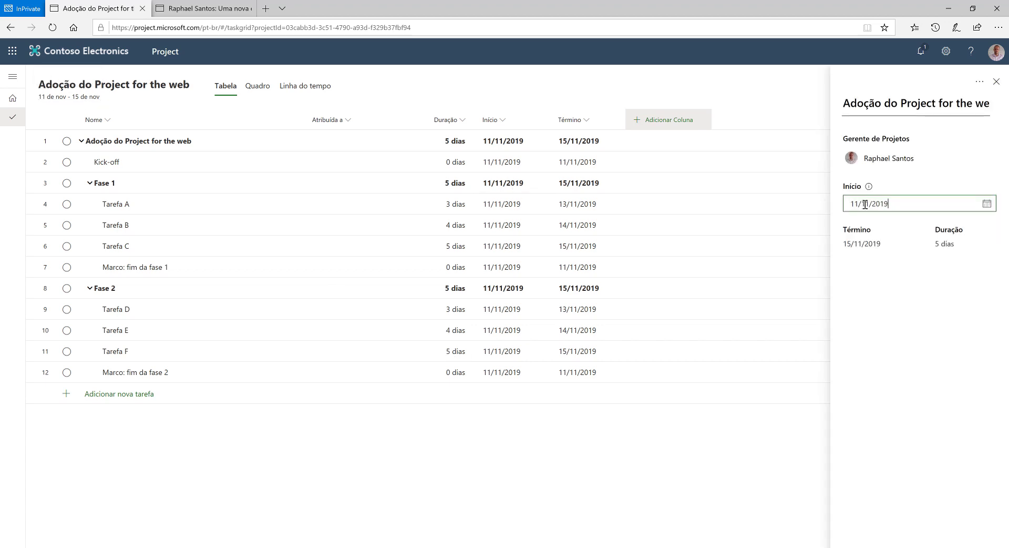
pyautogui.click(988, 204)
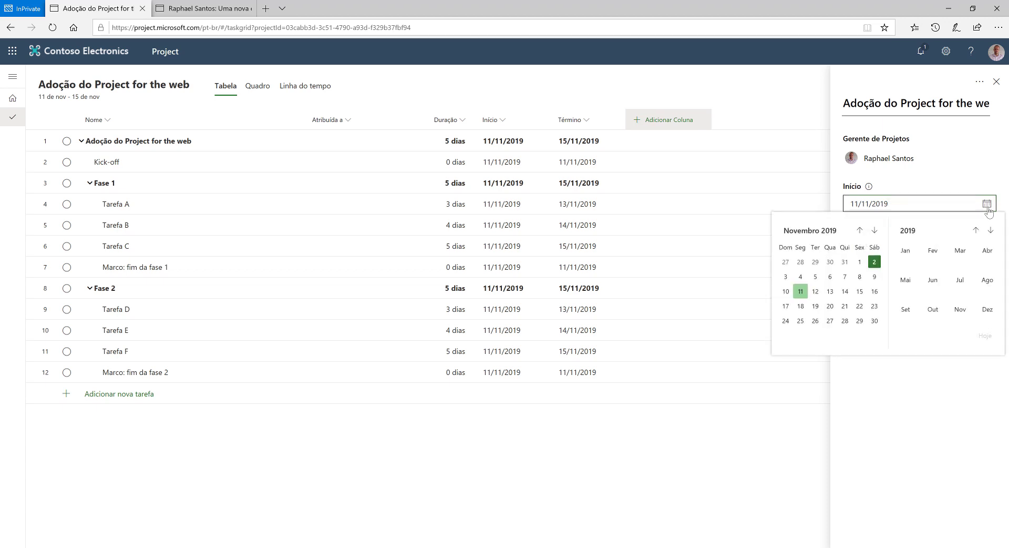
pyautogui.click(864, 233)
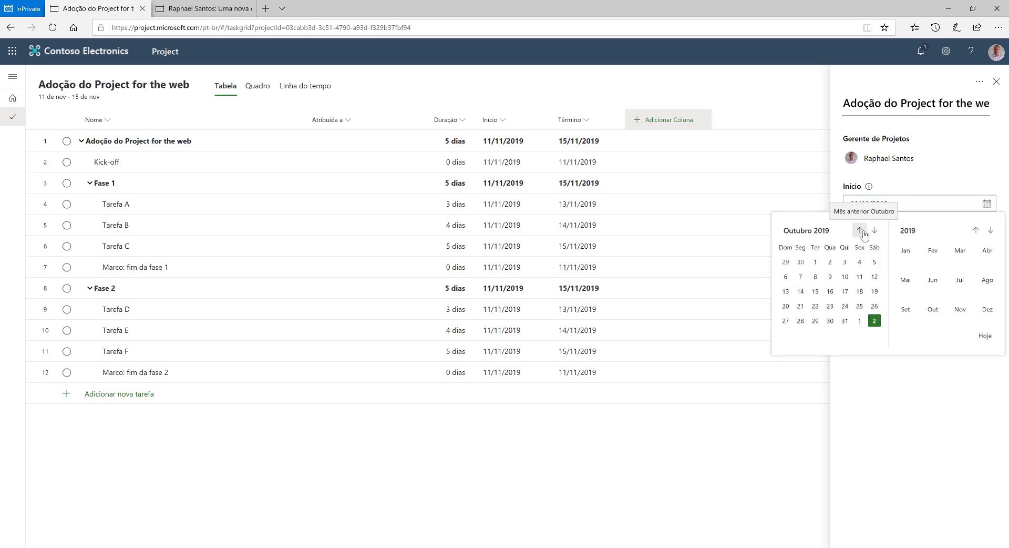
pyautogui.click(802, 321)
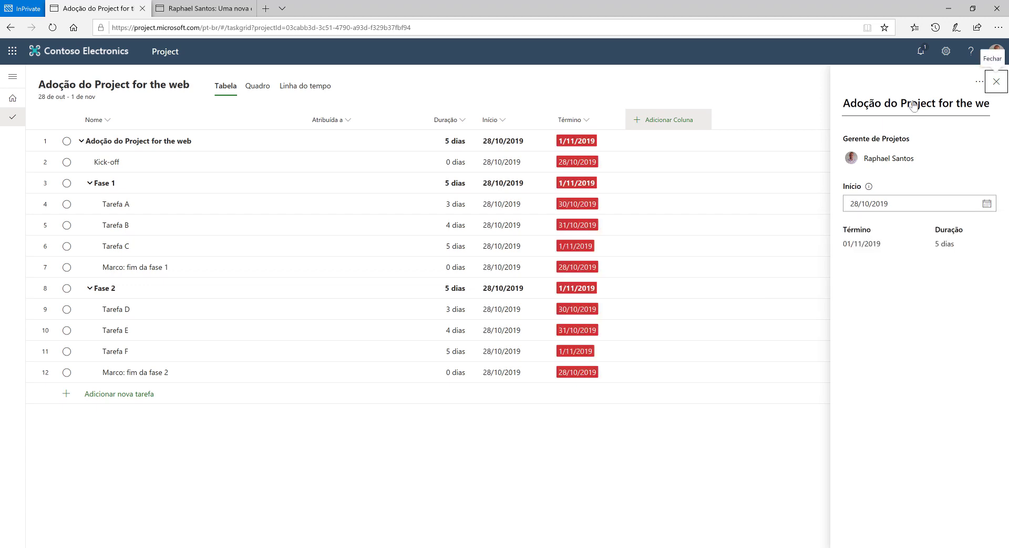
pyautogui.click(996, 81)
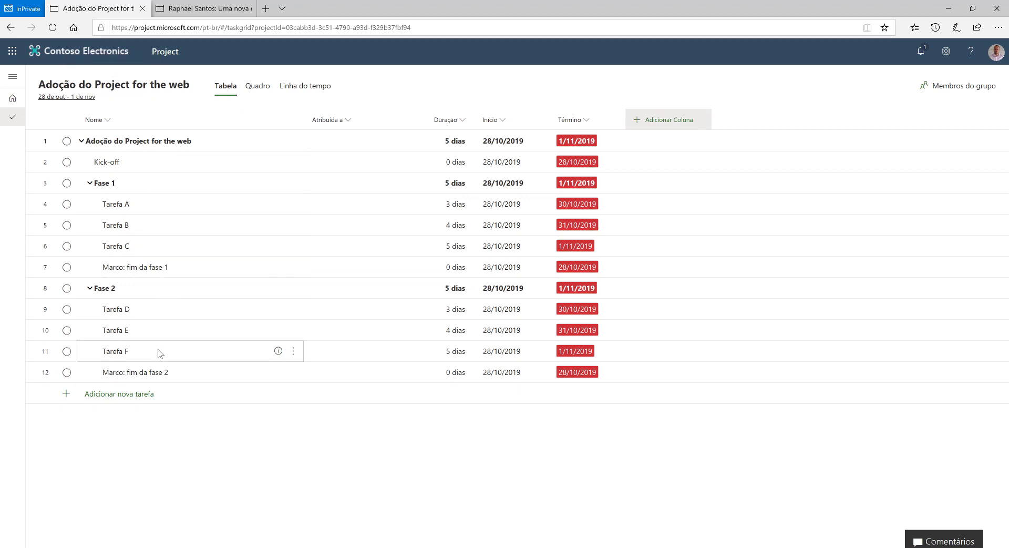
# View the tasks on the board grouped by Data de Término.
pyautogui.click(257, 86)
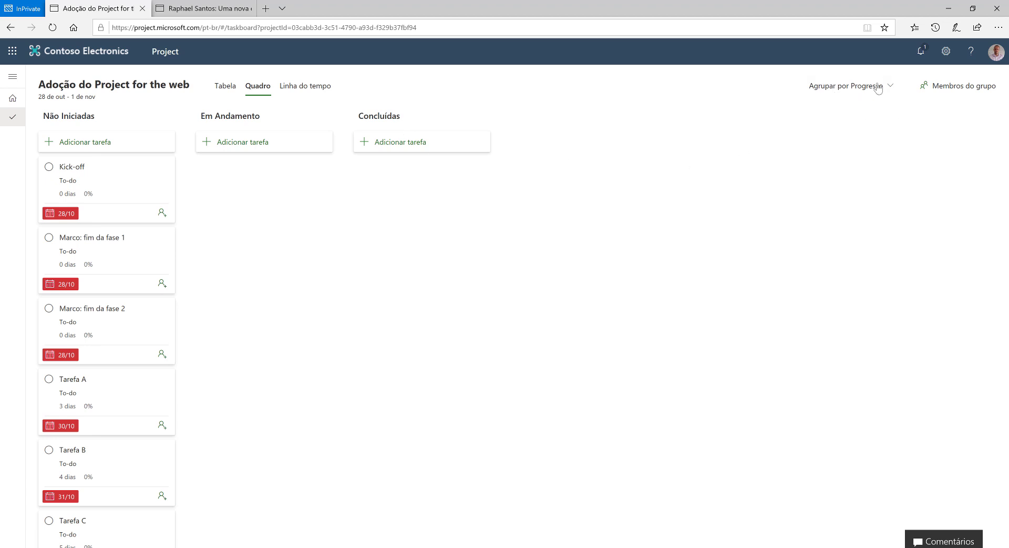
pyautogui.click(850, 98)
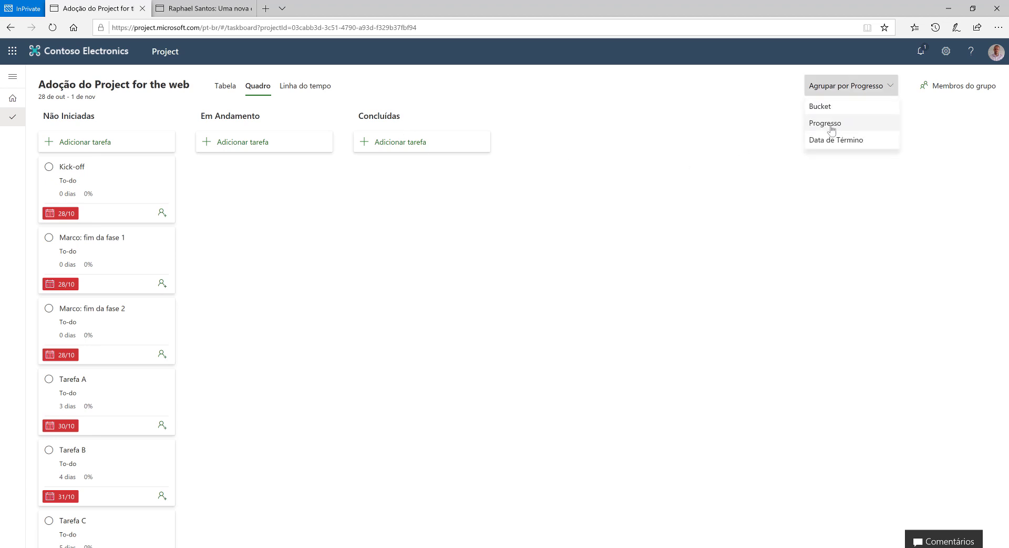
pyautogui.click(836, 140)
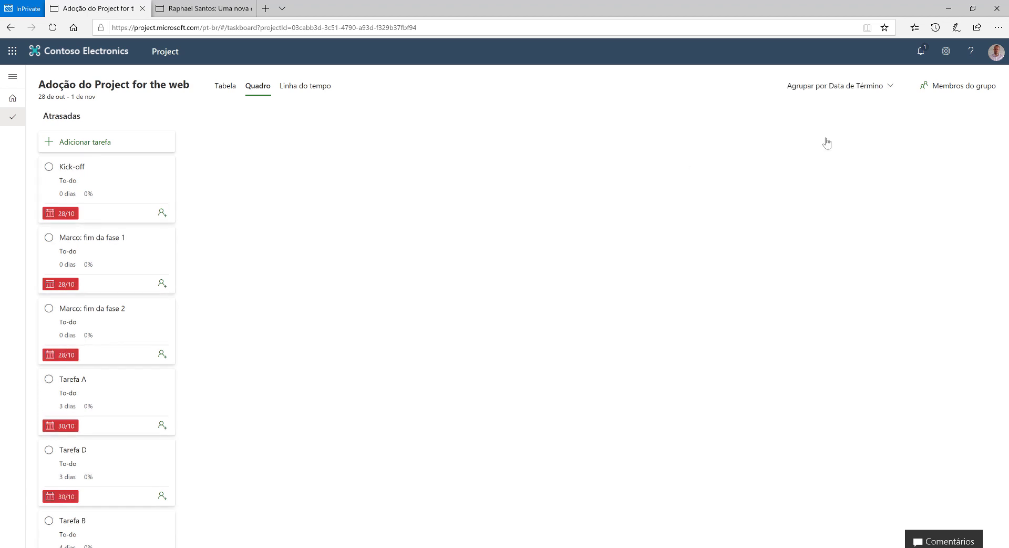
pyautogui.scroll(-1, 371, 280)
pyautogui.scroll(1, 371, 280)
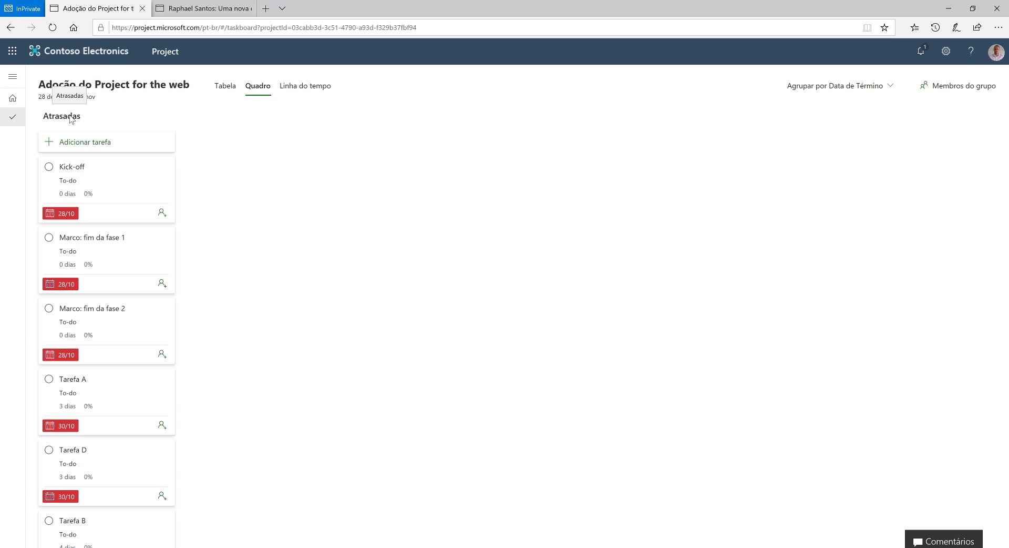
# Group the board by Bucket and add the buckets Prioridade Alta, Prioridade Média and Prioridade Baixa.
pyautogui.click(820, 95)
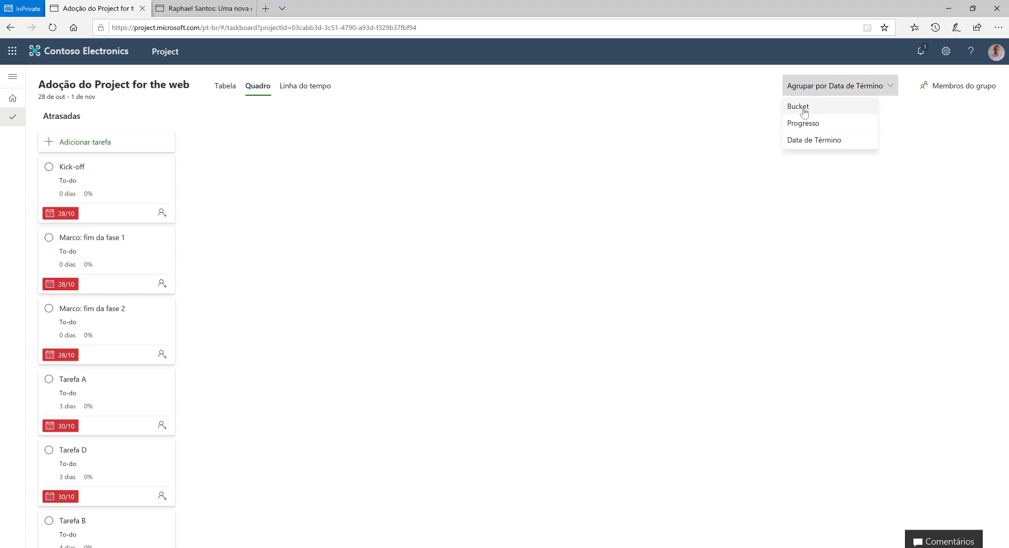
pyautogui.click(804, 107)
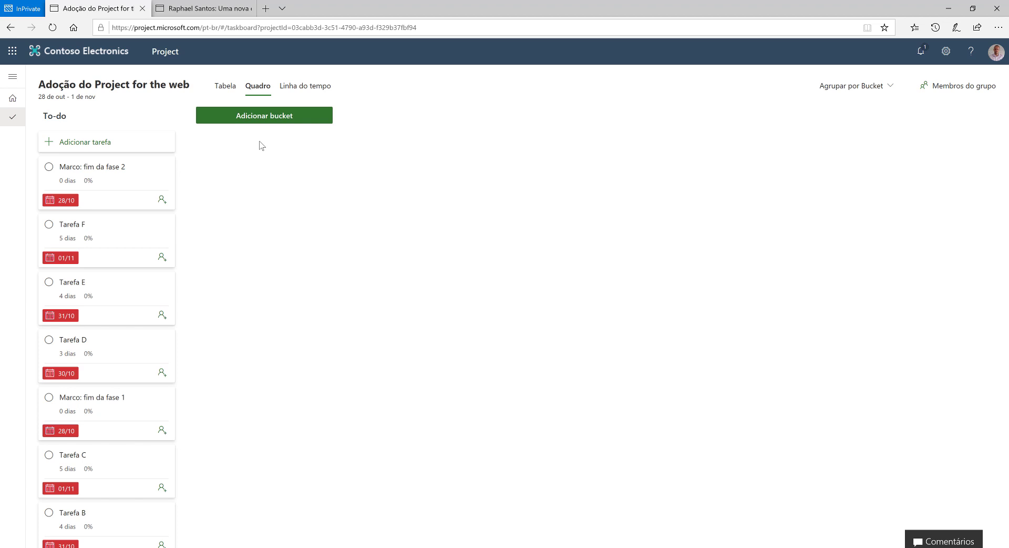
pyautogui.click(281, 117)
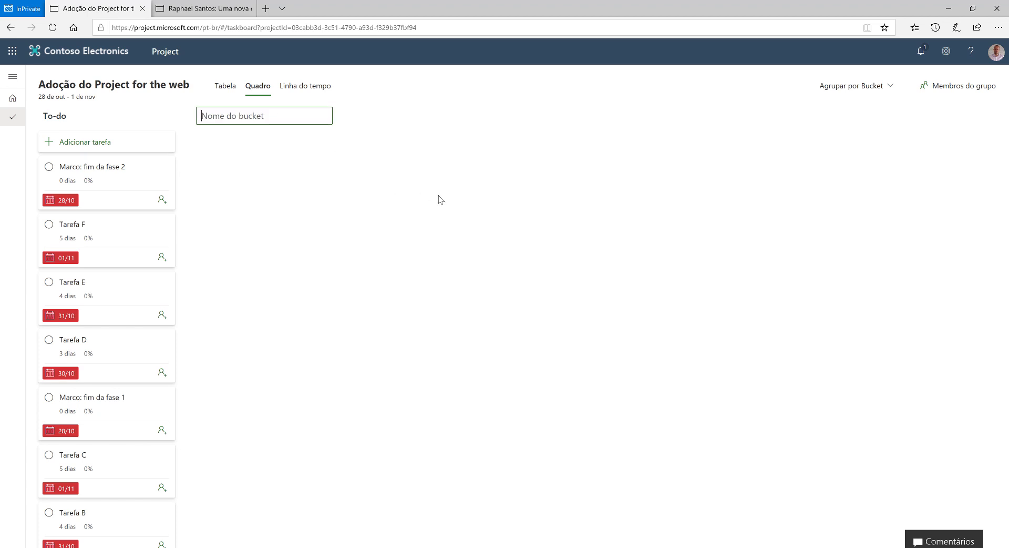
pyautogui.write('Prioridade Alta')
pyautogui.press('Return')
pyautogui.click(442, 120)
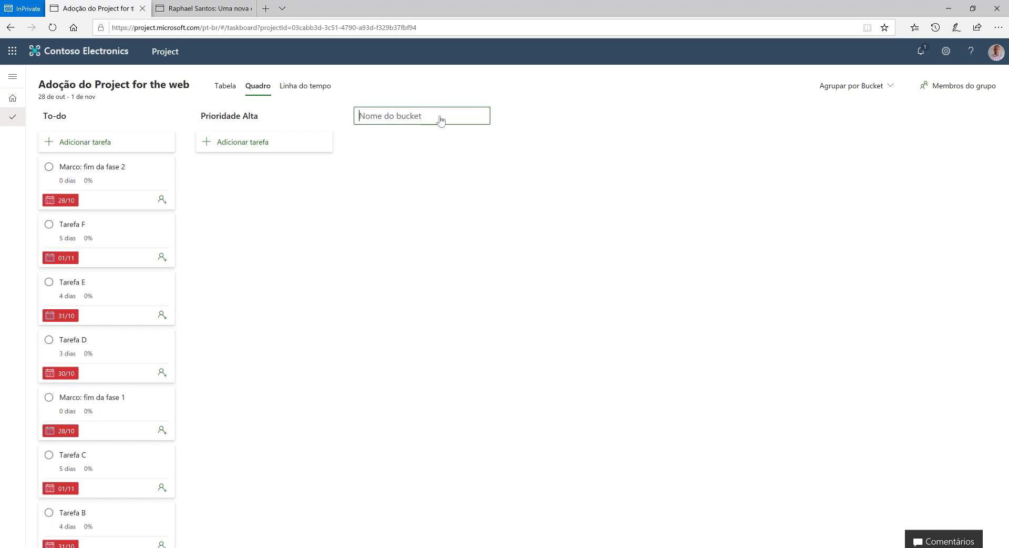
pyautogui.write('Prioridade Média')
pyautogui.press('Return')
pyautogui.click(549, 115)
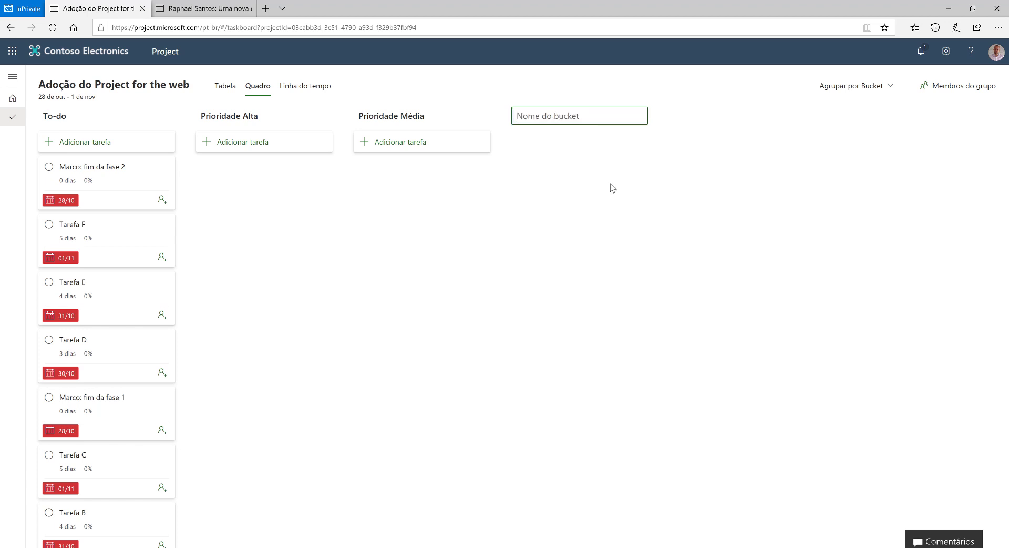
pyautogui.write('Prioridade Baixa')
pyautogui.press('Return')
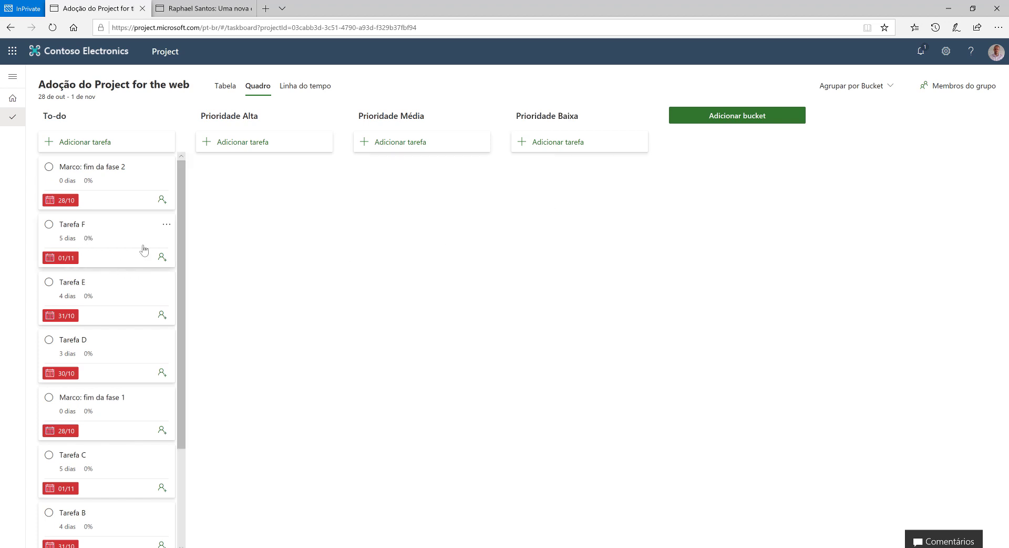
# Move Tarefa F to Prioridade Alta, Tarefa D, A and B to Prioridade Média, and Tarefa C and E to Prioridade Baixa.
pyautogui.moveTo(119, 233); pyautogui.dragTo(239, 168)
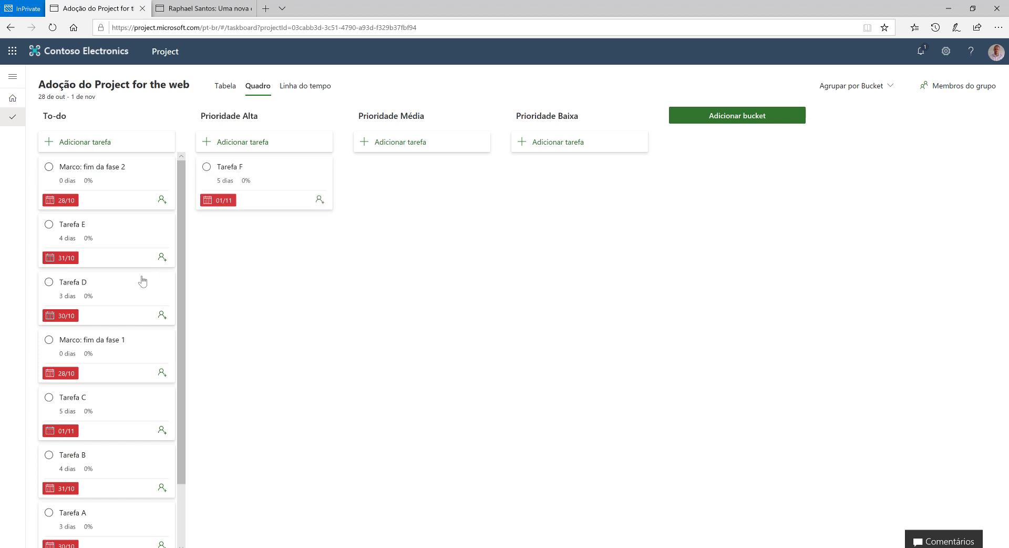
pyautogui.moveTo(119, 293); pyautogui.dragTo(390, 170)
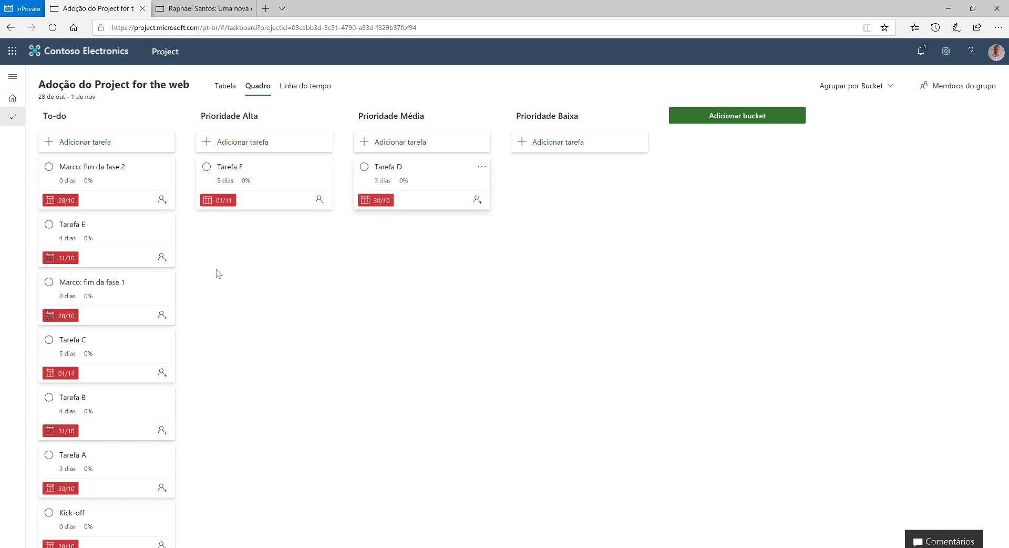
pyautogui.moveTo(109, 348); pyautogui.dragTo(561, 172)
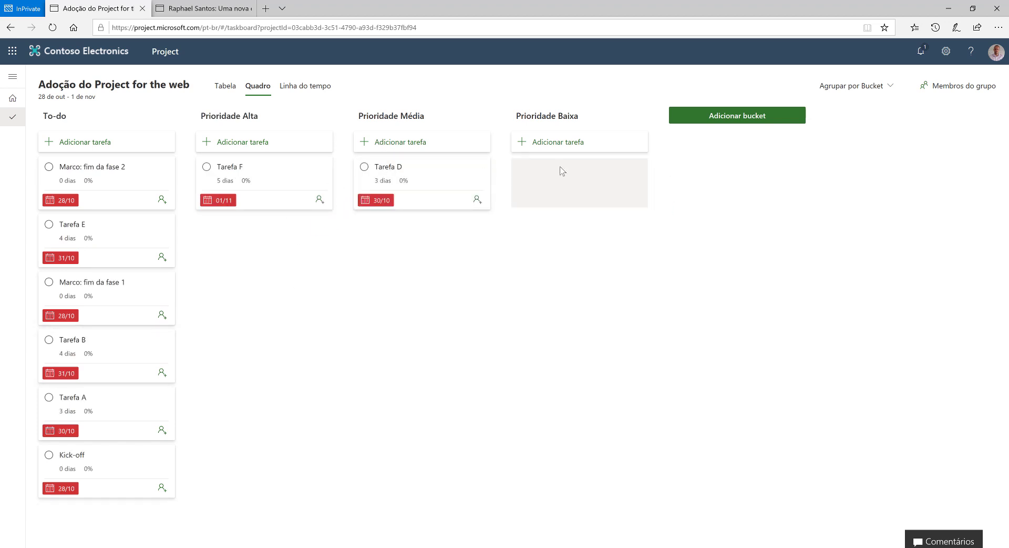
pyautogui.moveTo(111, 402); pyautogui.dragTo(415, 249)
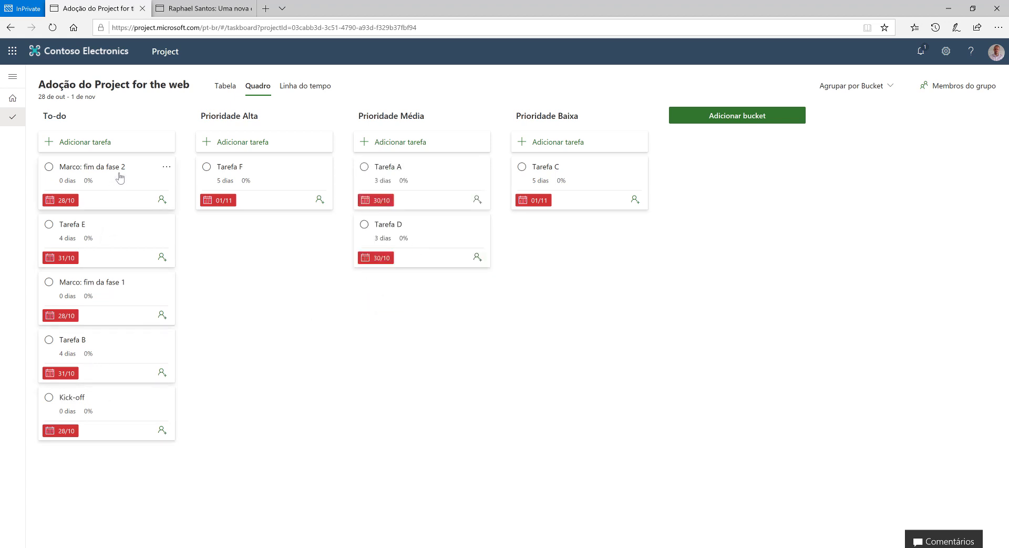
pyautogui.moveTo(110, 230); pyautogui.dragTo(543, 218)
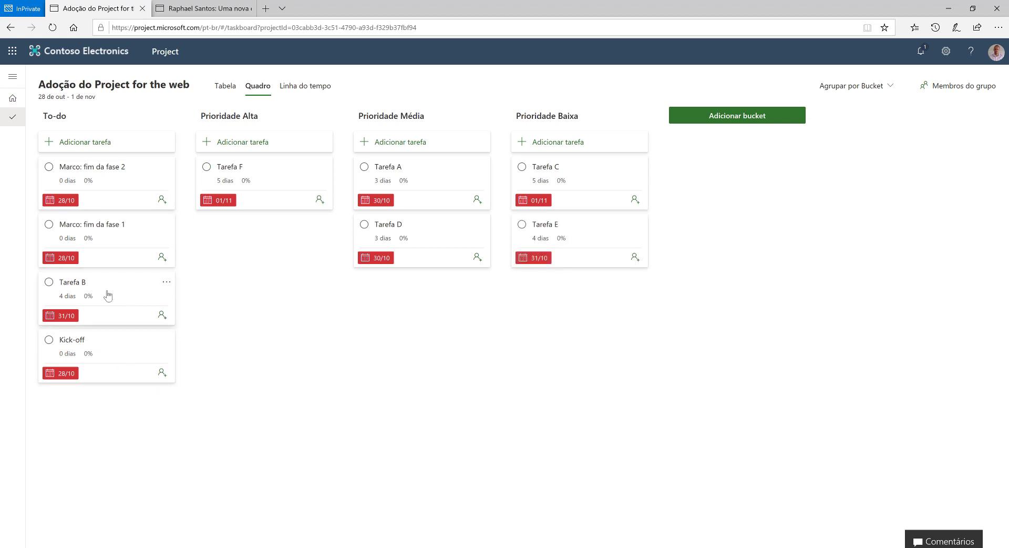
pyautogui.moveTo(77, 285); pyautogui.dragTo(406, 296)
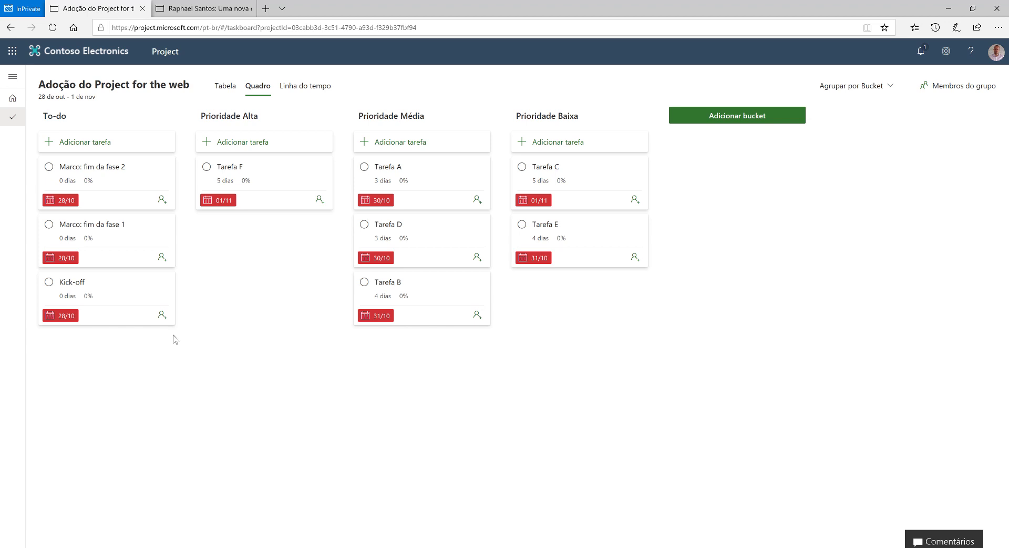
# Link Kick-off to Tarefa A and Tarefa A to Tarefa B as finish-to-start dependencies on the timeline.
pyautogui.click(315, 91)
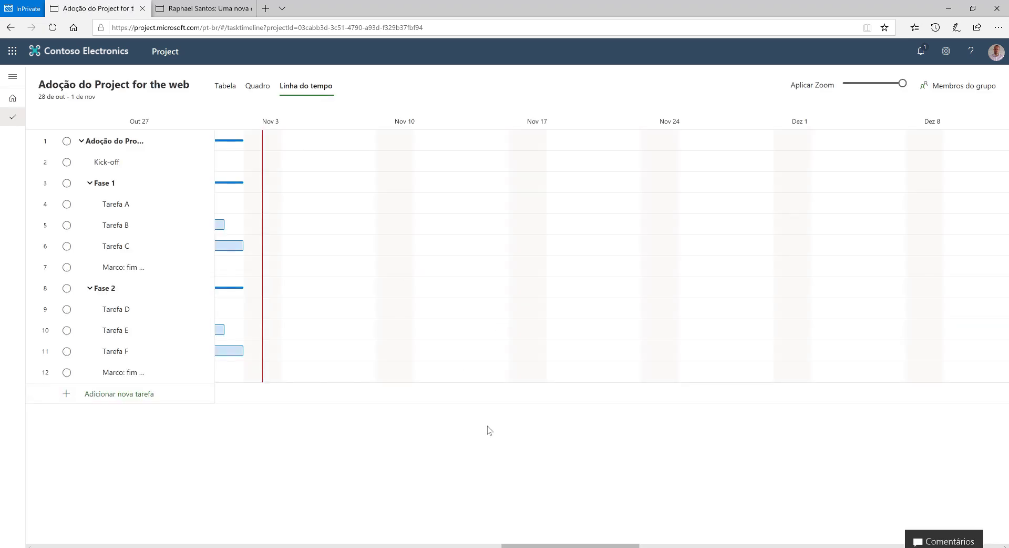
pyautogui.moveTo(561, 546); pyautogui.dragTo(533, 546)
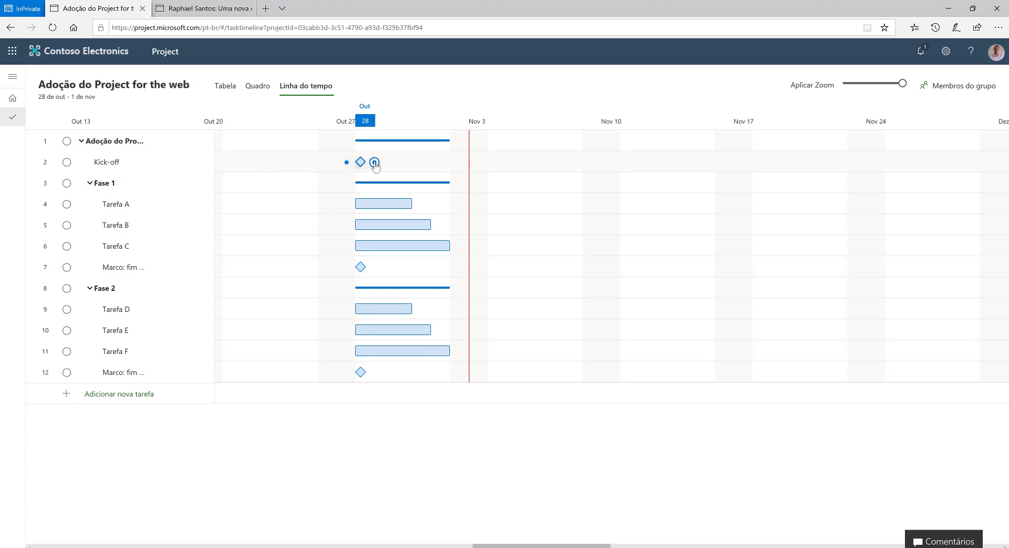
pyautogui.moveTo(374, 163); pyautogui.dragTo(356, 206)
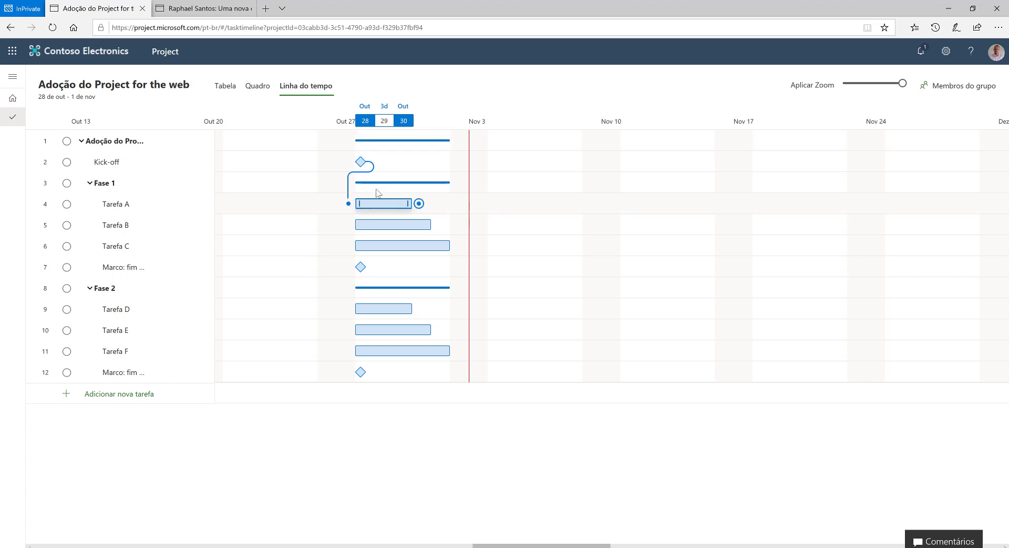
pyautogui.click(240, 217)
pyautogui.moveTo(419, 204); pyautogui.dragTo(362, 226)
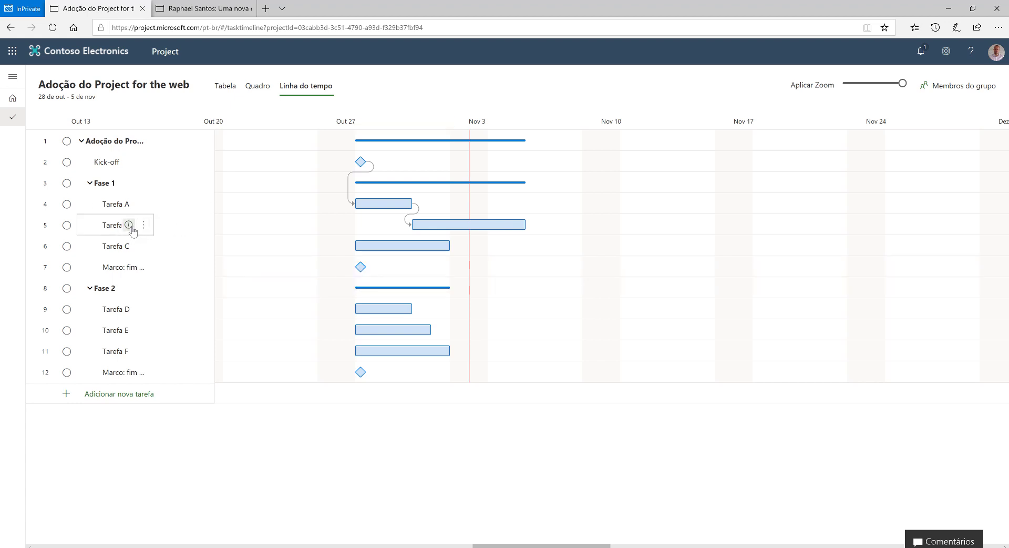
# Examine the details of Tarefa B, including its dates, completion percentage, bucket and dependency.
pyautogui.click(129, 225)
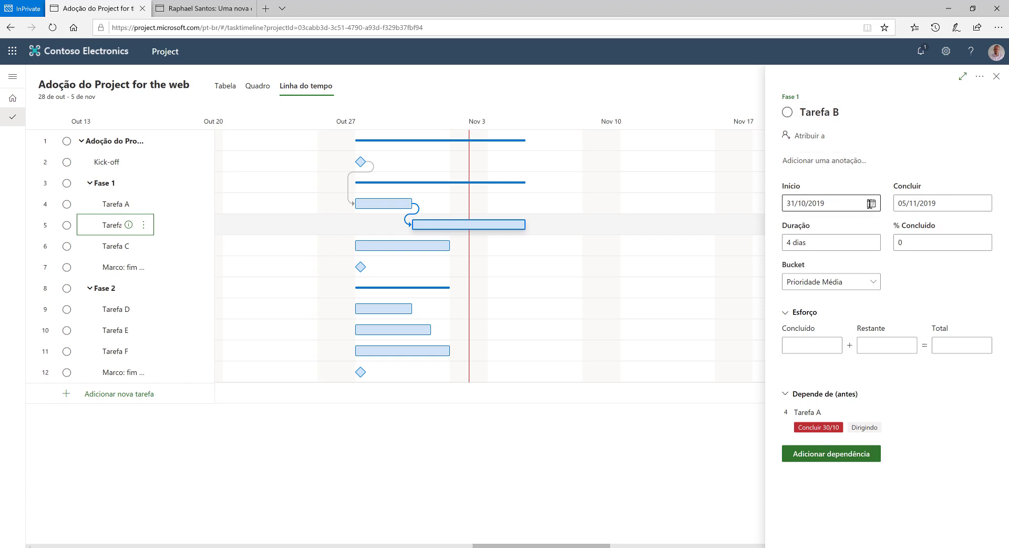
pyautogui.click(941, 242)
pyautogui.click(996, 76)
# Link Tarefa B, Tarefa C, the Fase 1 milestone, Tarefa D, Tarefa E, Tarefa F and the Fase 2 milestone in sequence on the timeline.
pyautogui.moveTo(532, 225); pyautogui.dragTo(395, 246)
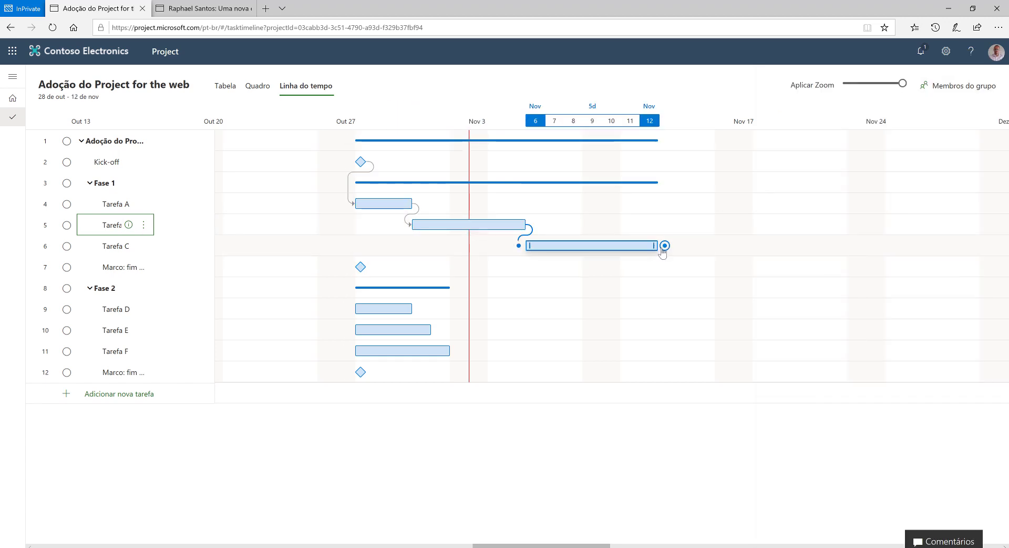
pyautogui.moveTo(665, 246); pyautogui.dragTo(347, 267)
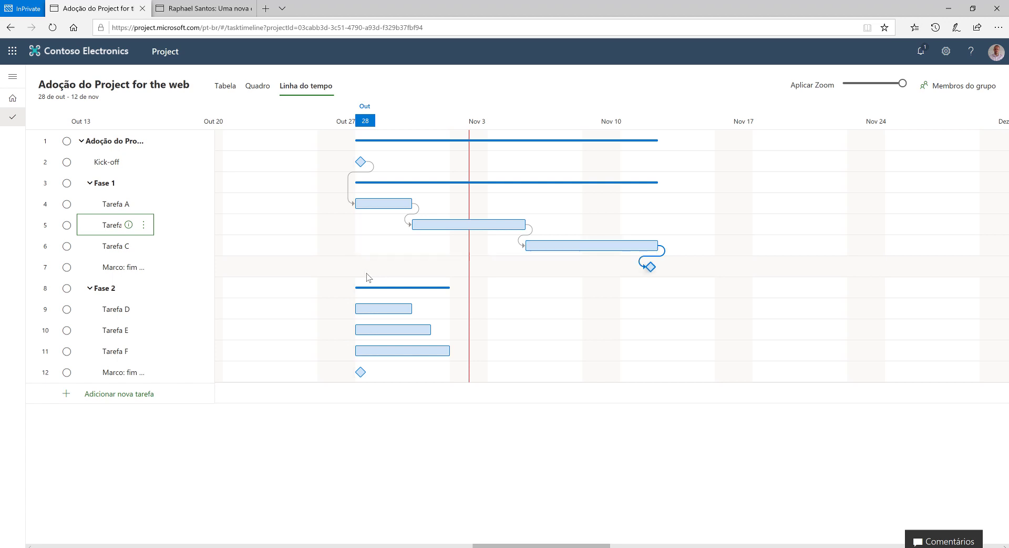
pyautogui.moveTo(665, 267); pyautogui.dragTo(362, 308)
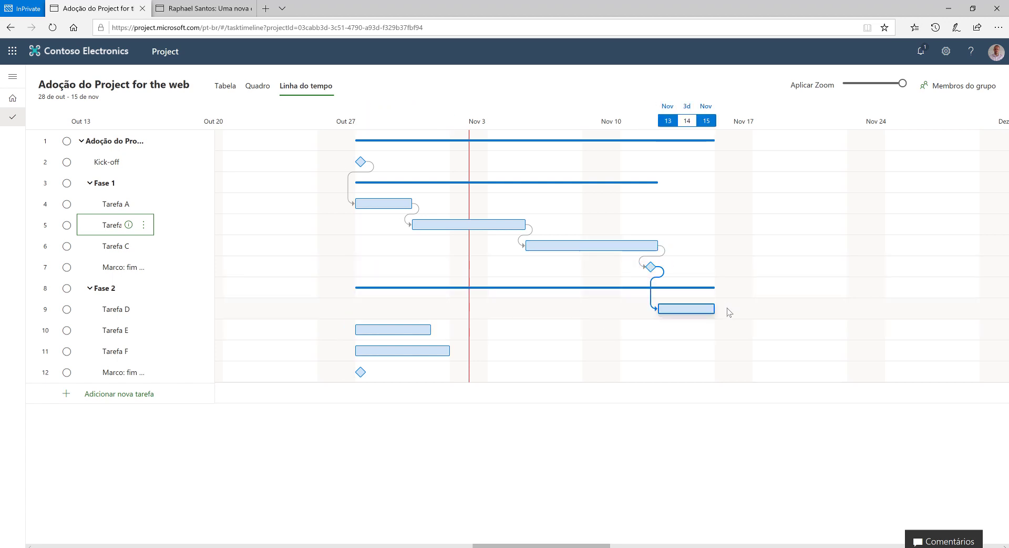
pyautogui.moveTo(722, 308); pyautogui.dragTo(362, 343)
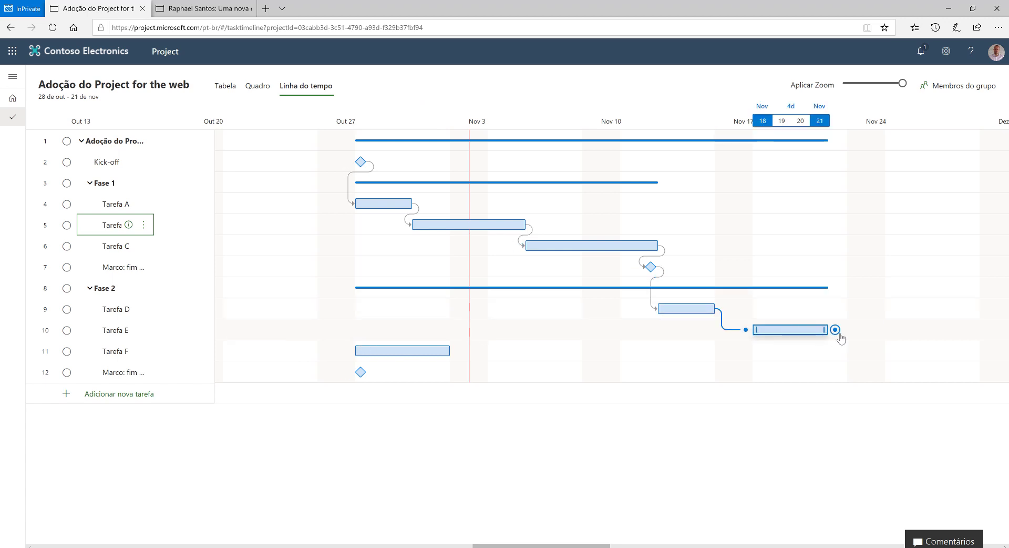
pyautogui.moveTo(546, 353); pyautogui.dragTo(349, 350)
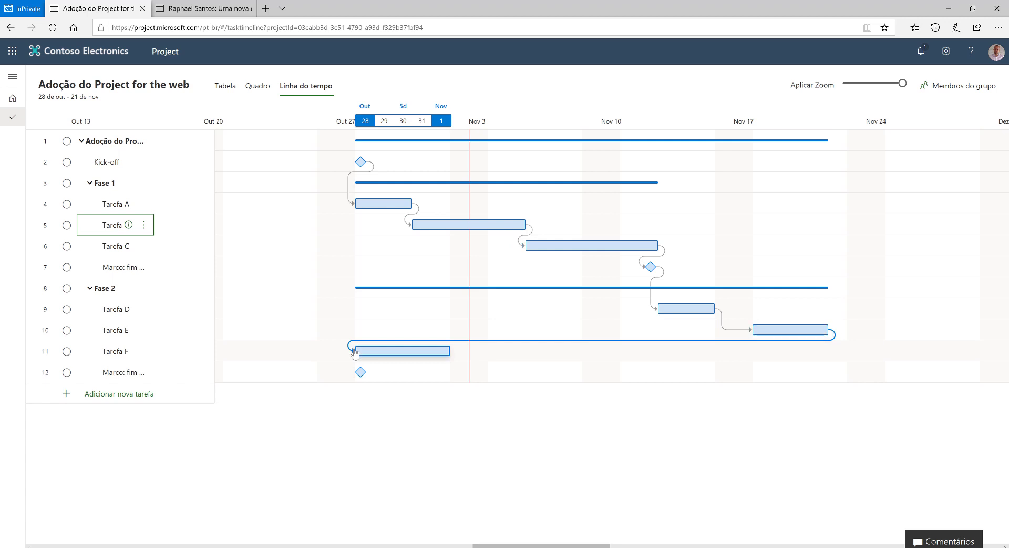
pyautogui.moveTo(968, 350); pyautogui.dragTo(348, 371)
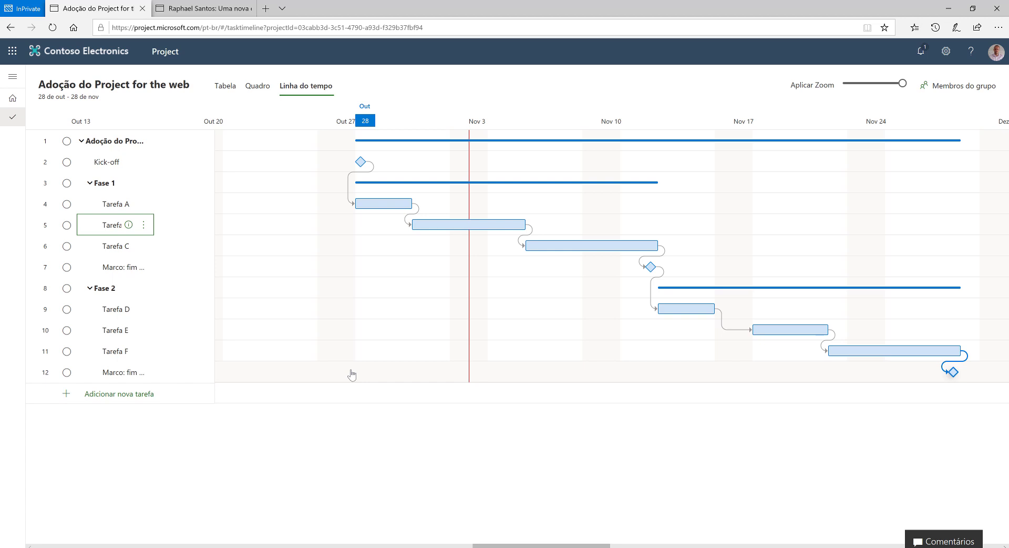
# Return to the table view of the project and assign the existing team member to Tarefa A.
pyautogui.click(259, 87)
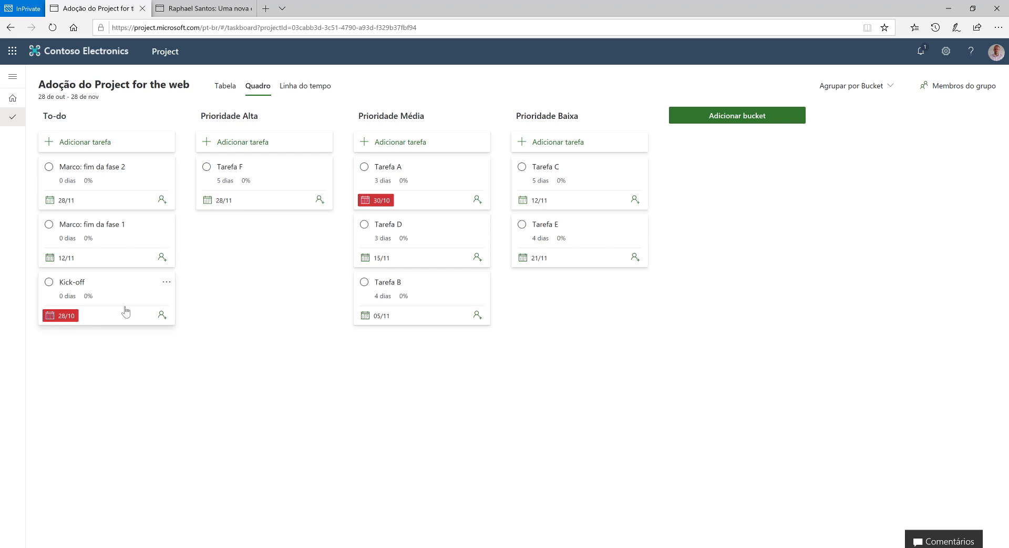
pyautogui.click(226, 86)
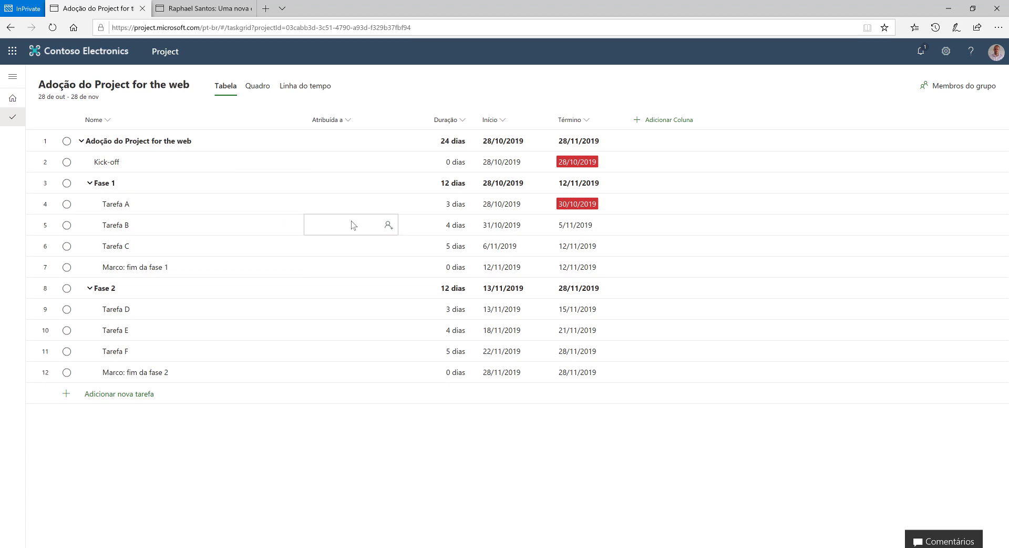
pyautogui.click(341, 212)
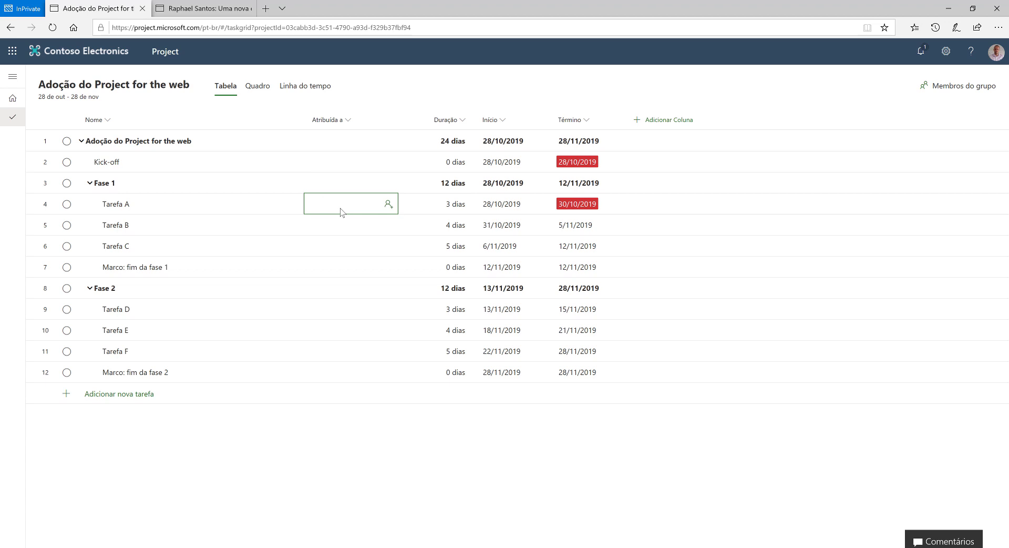
pyautogui.write('Raphae')
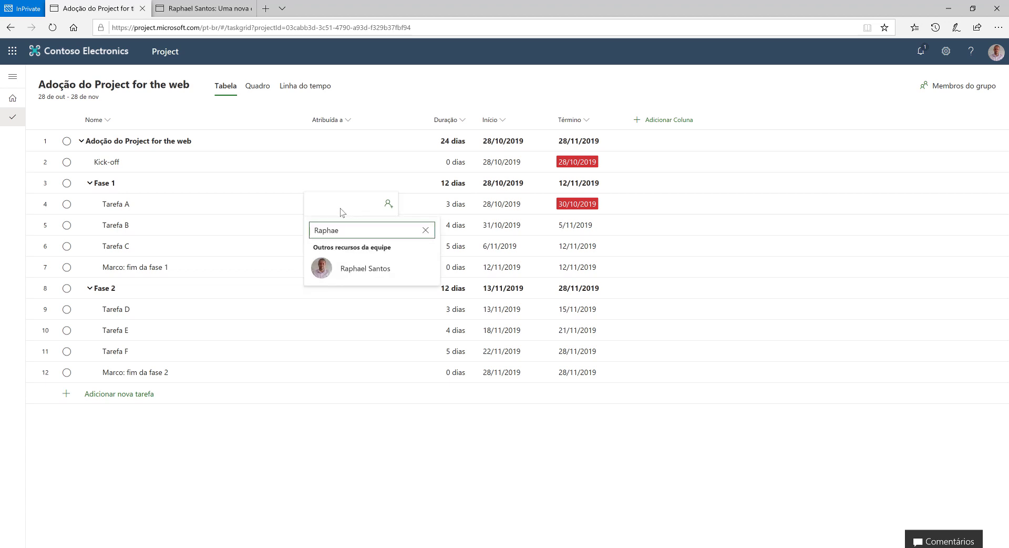
pyautogui.click(364, 269)
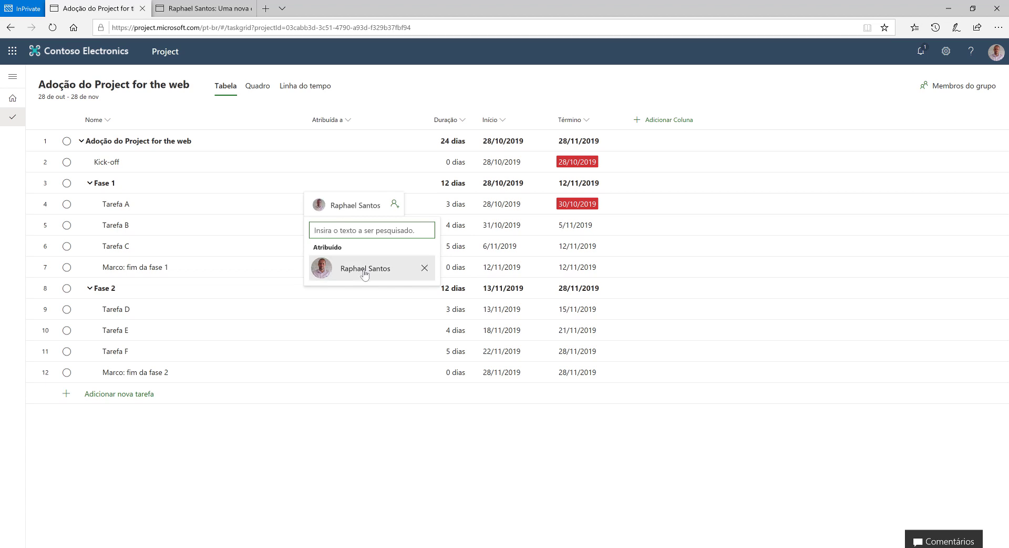
pyautogui.click(295, 278)
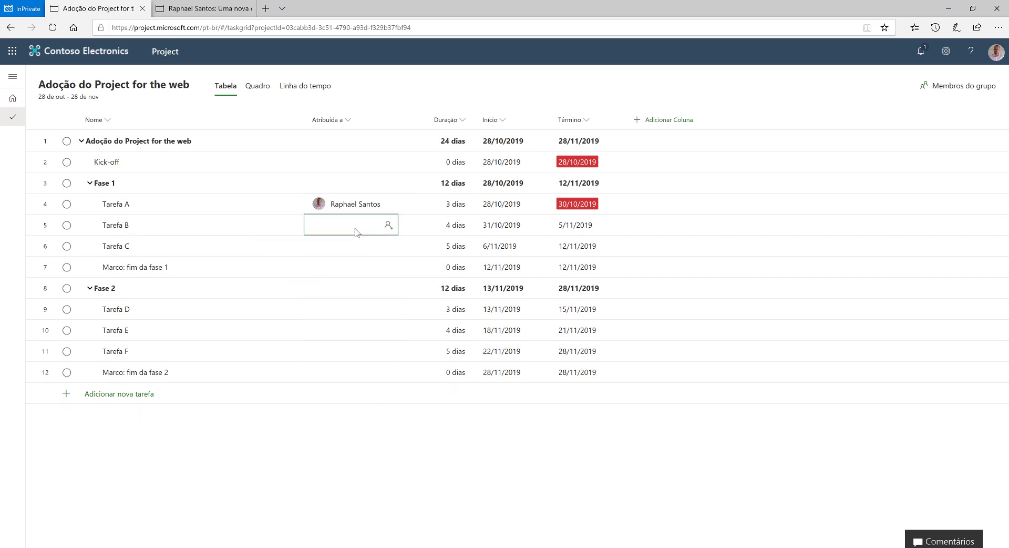
# Assign a second person to Tarefa B, connecting the project to a new private group named Adoção do Project for the web.
pyautogui.click(356, 232)
pyautogui.write('Daniel')
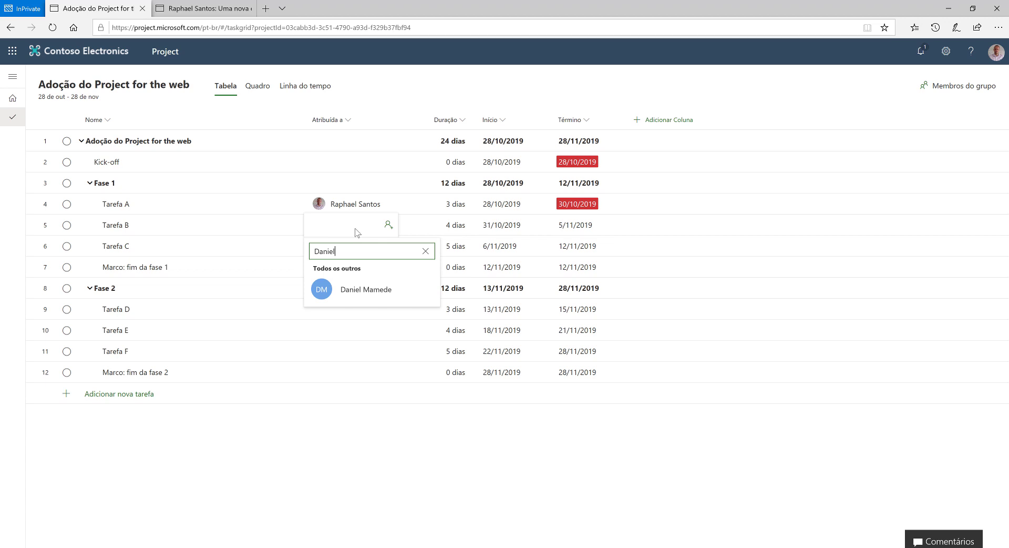
pyautogui.click(362, 290)
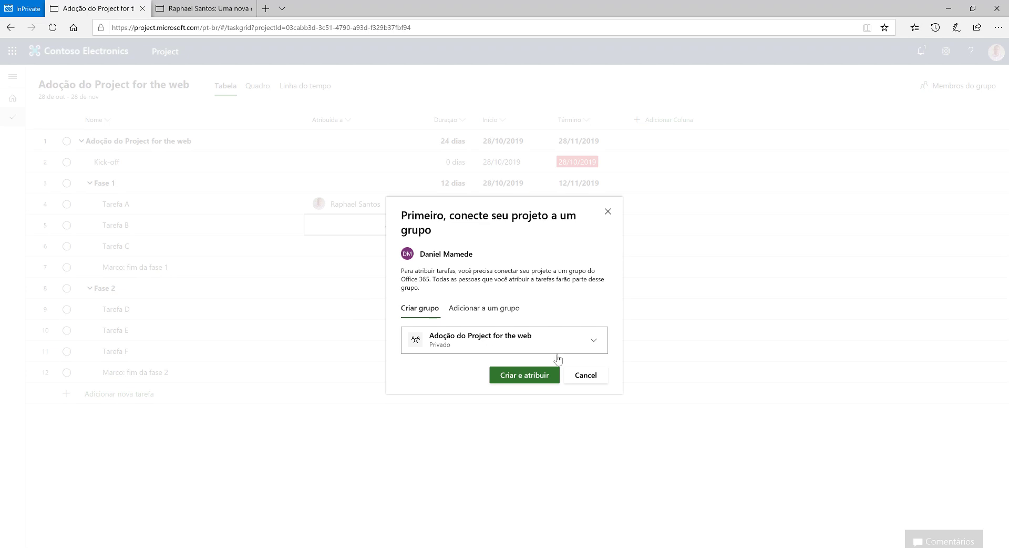
pyautogui.click(519, 374)
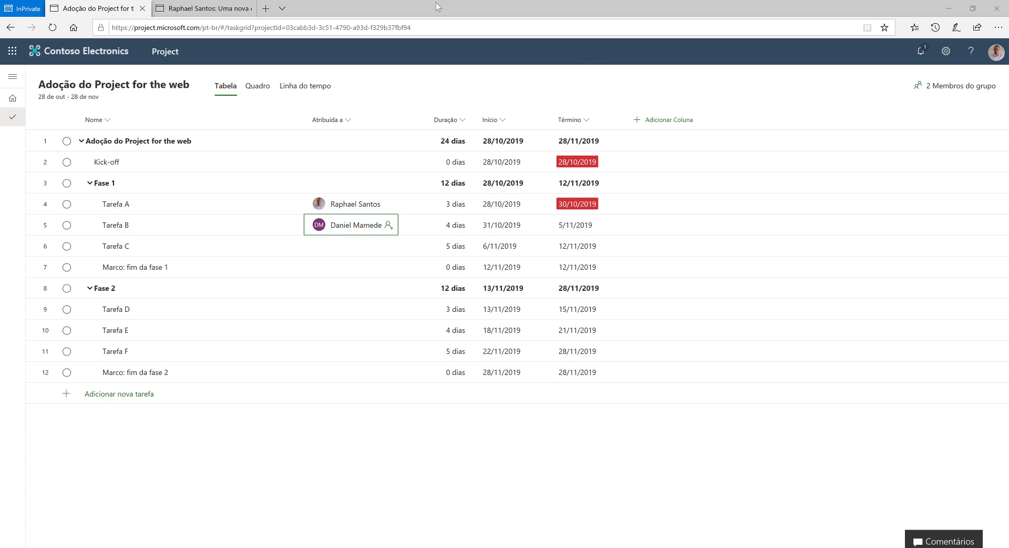
# Place the second member's Google Chrome session beside the project and open Adoção do Project for the web from its shared projects.
pyautogui.press('super+Left')
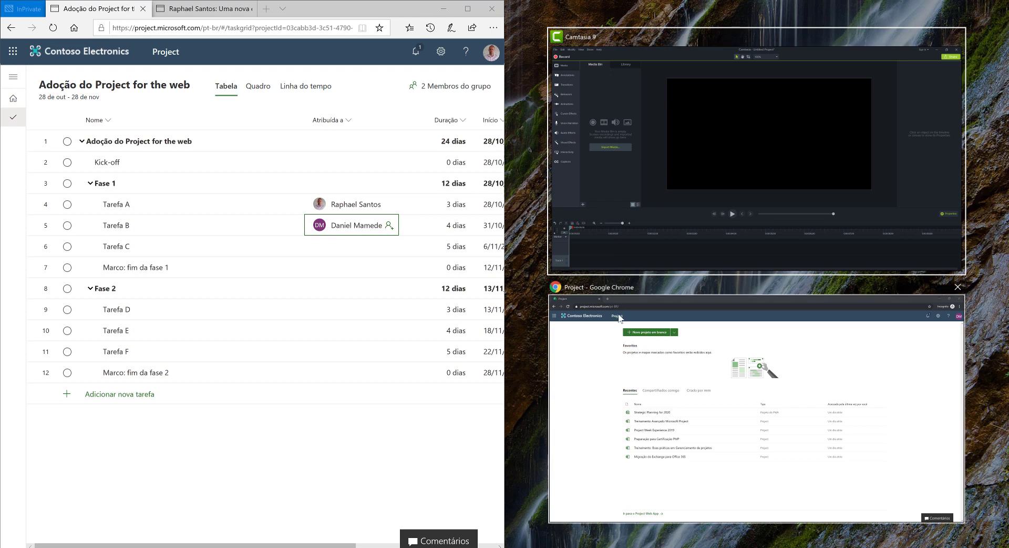
pyautogui.click(603, 341)
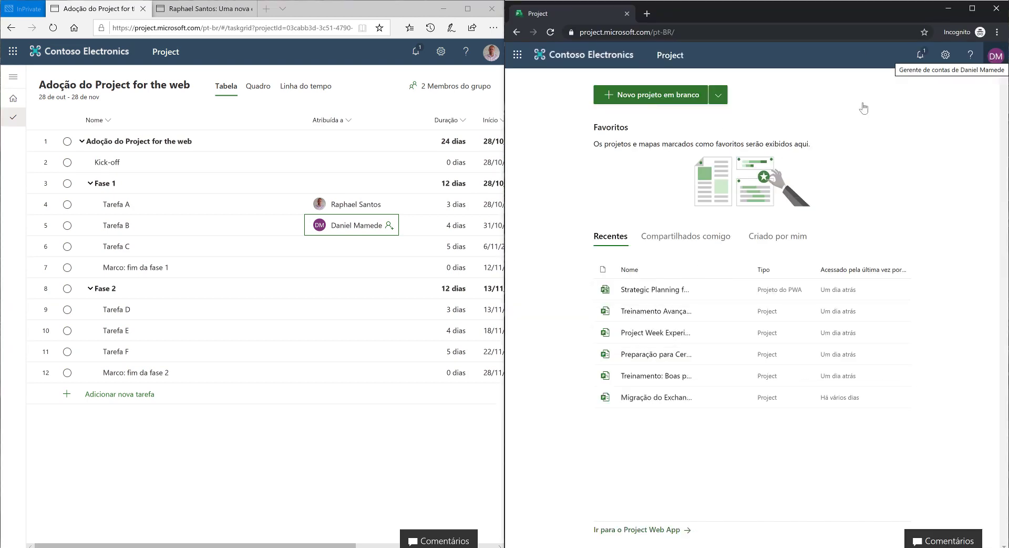
pyautogui.click(711, 31)
pyautogui.press('Return')
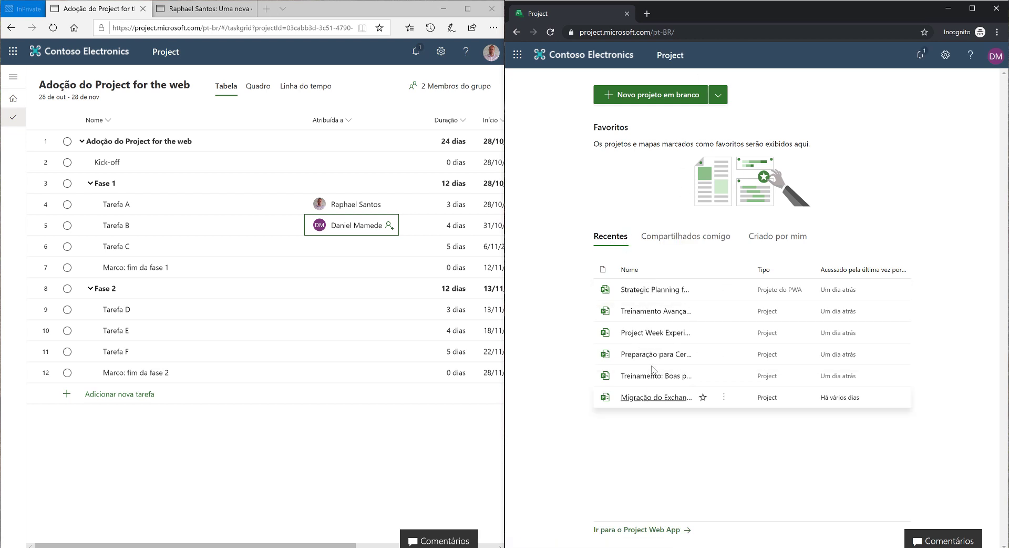
pyautogui.click(697, 245)
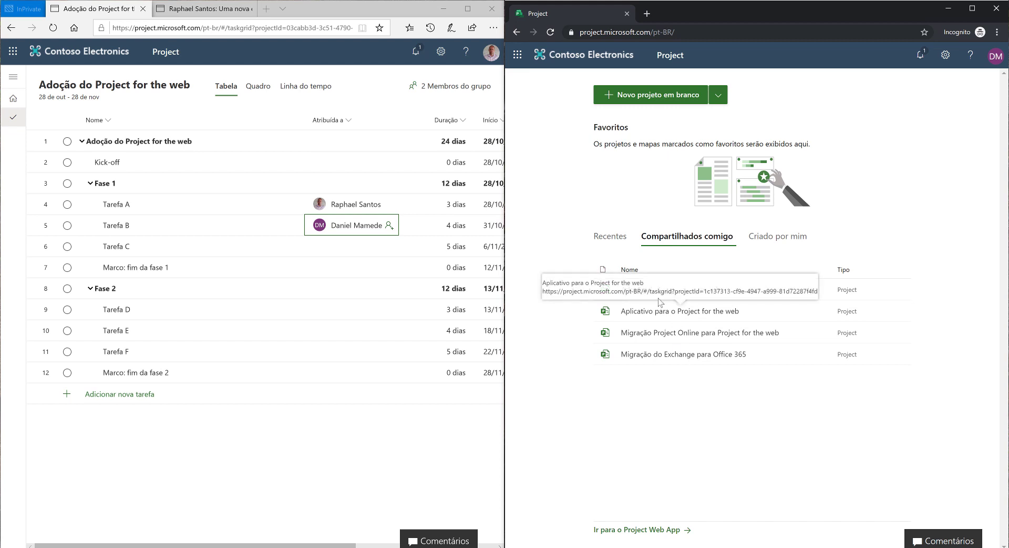
pyautogui.click(625, 293)
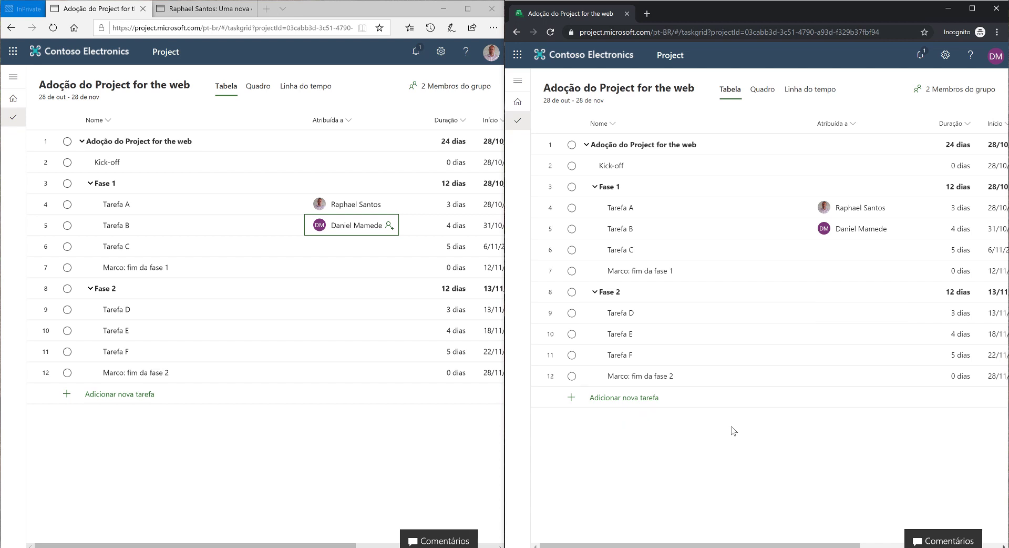
# Add the tasks Fase 3 and Tarefa G at the end of the list in the second member's session.
pyautogui.click(629, 403)
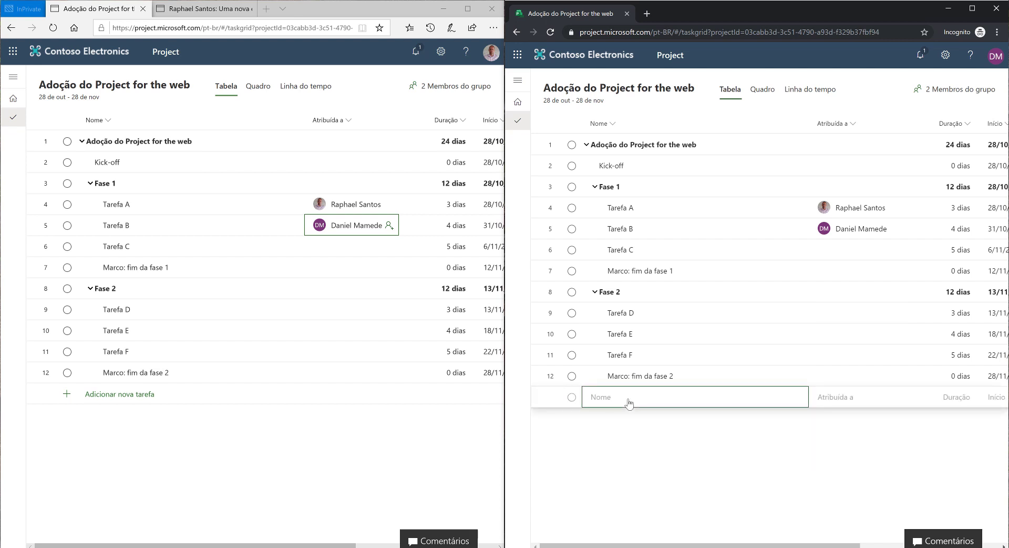
pyautogui.click(665, 400)
pyautogui.write('Fase 3')
pyautogui.press('Return')
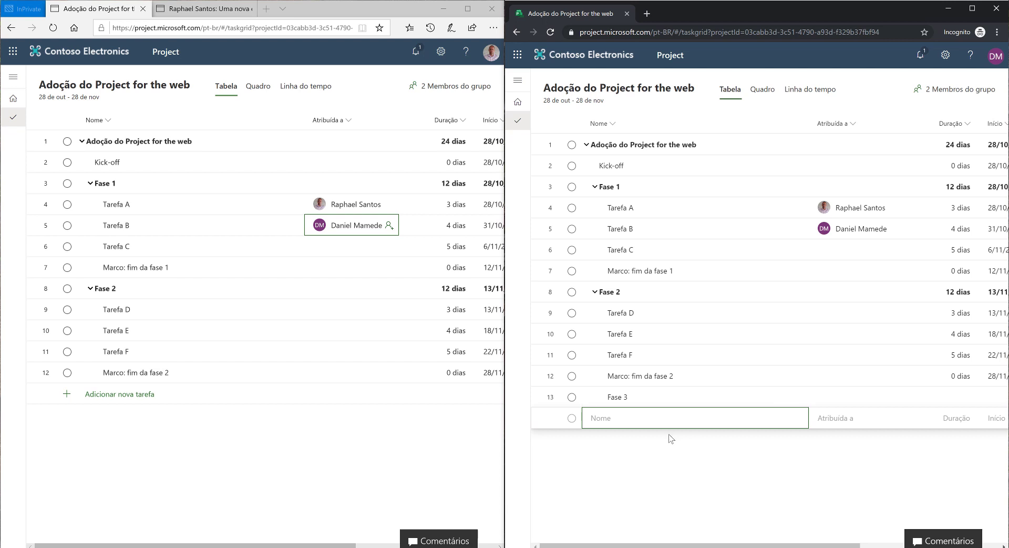
pyautogui.write('Tarefa G')
pyautogui.press('Return')
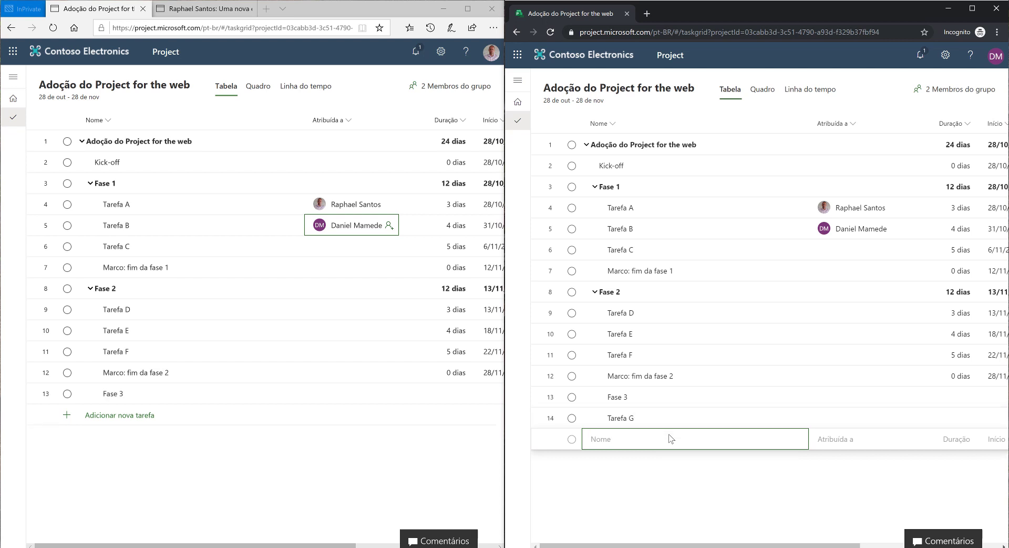
pyautogui.press('Escape')
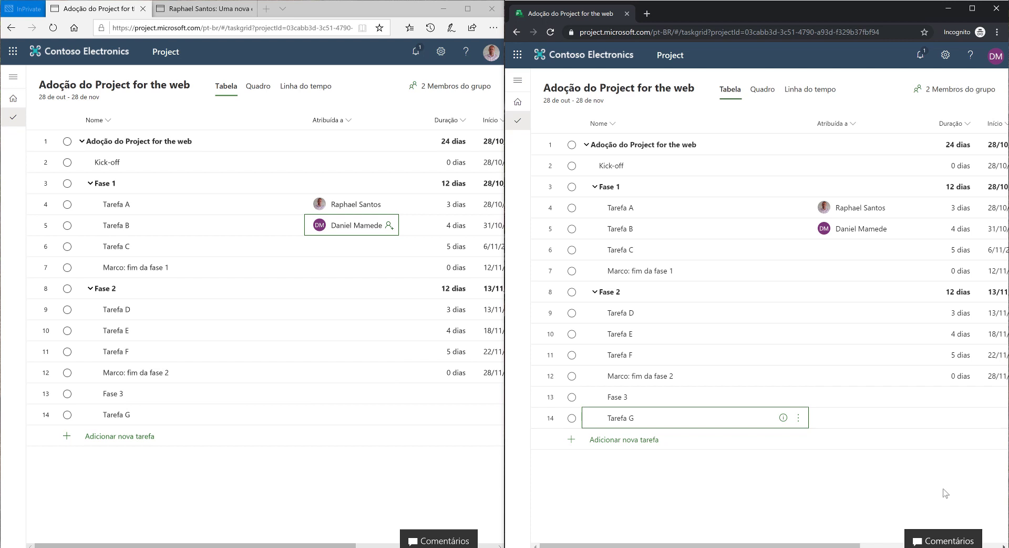
# Make Tarefa G a subtask of Fase 3 and promote Fase 3 to the same level as Fase 2.
pyautogui.rightClick(684, 418)
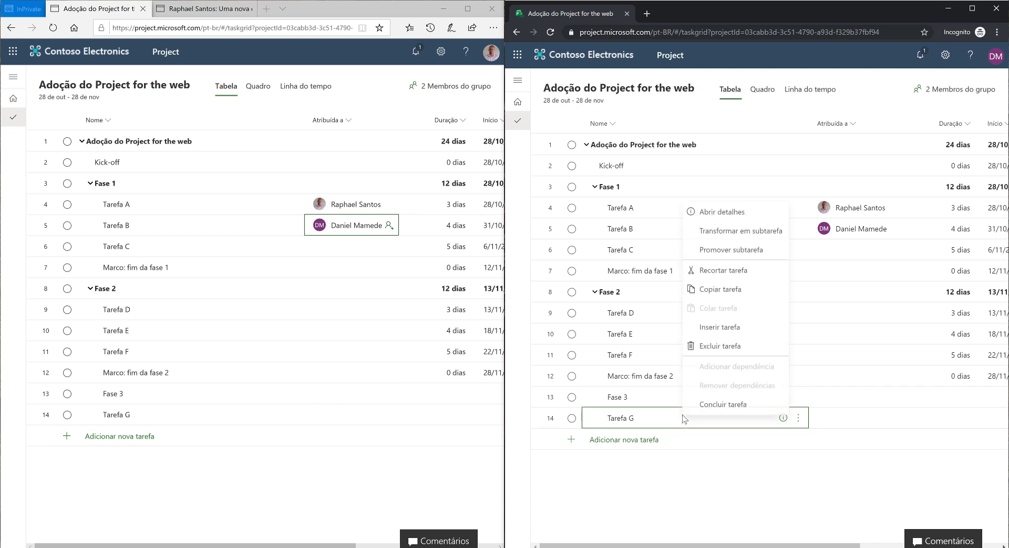
pyautogui.click(748, 233)
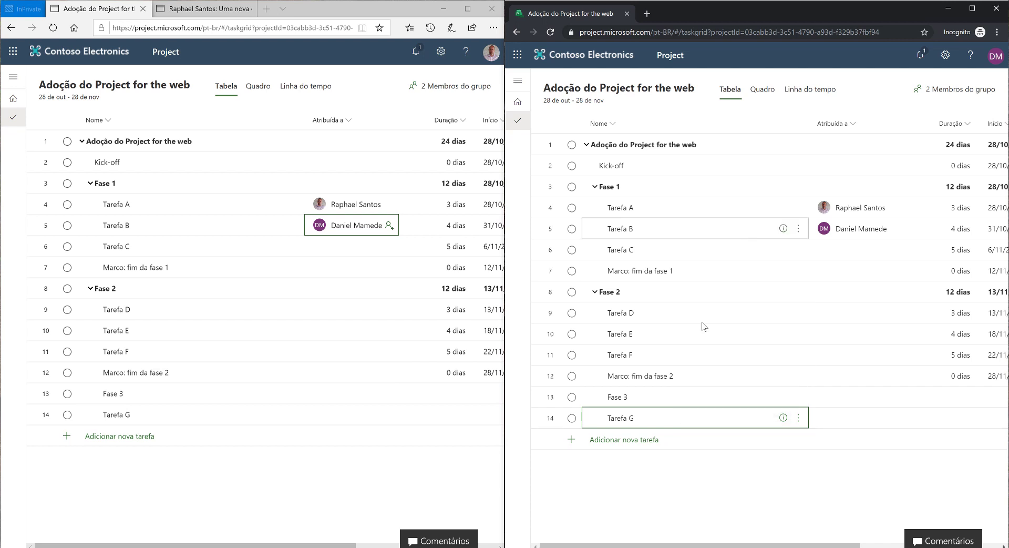
pyautogui.click(659, 402)
pyautogui.rightClick(659, 402)
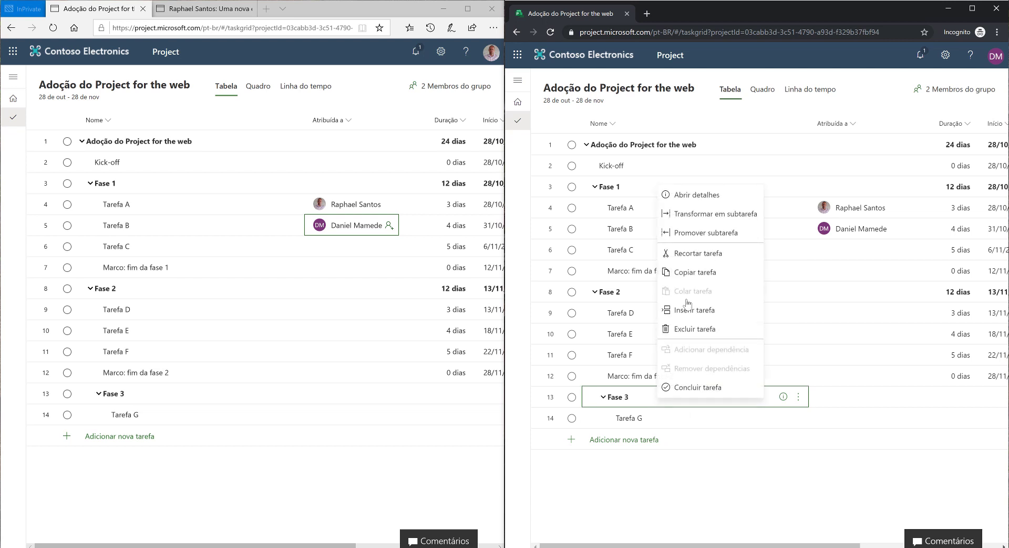
pyautogui.click(708, 230)
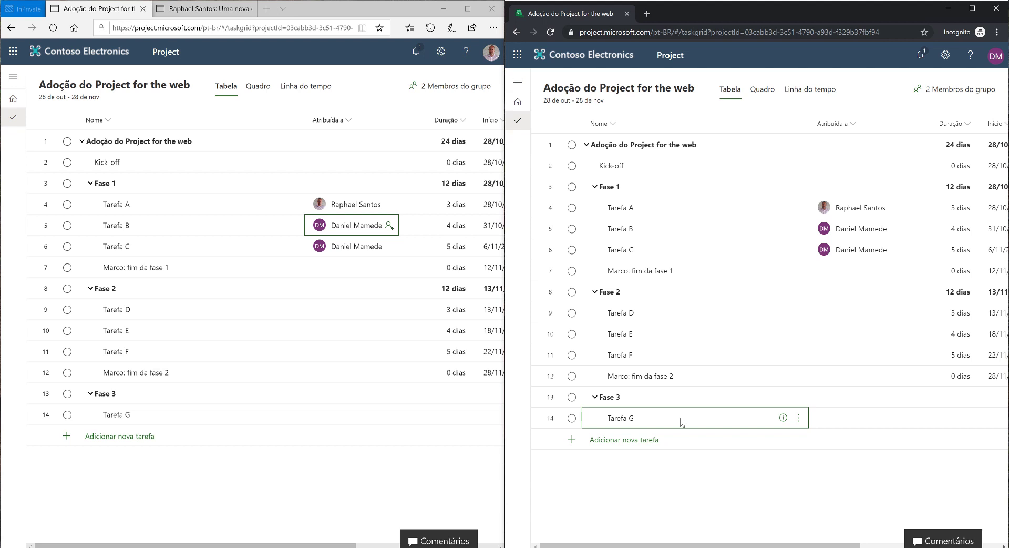
pyautogui.click(664, 167)
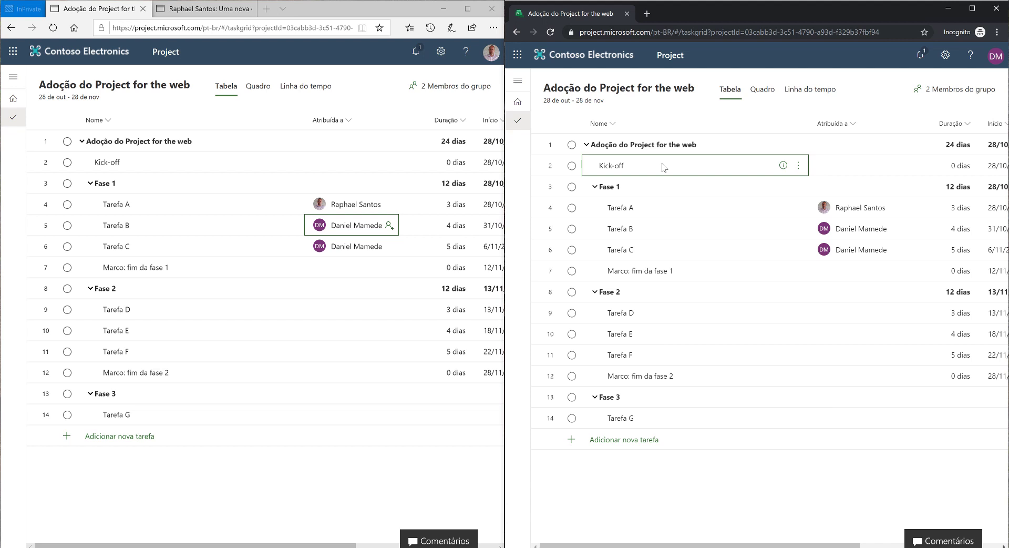